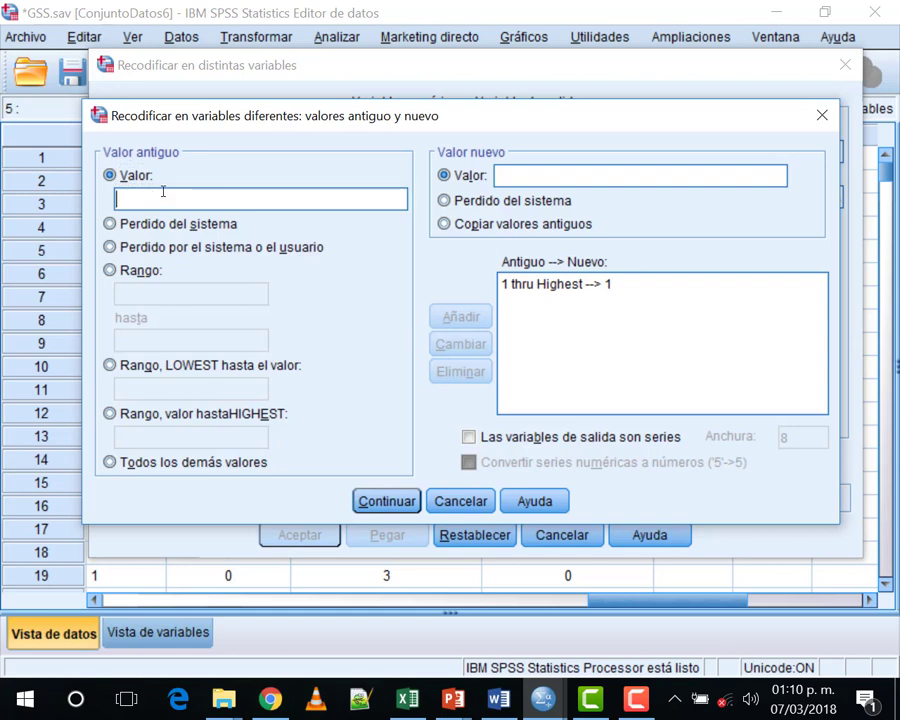
Add a recode rule turning old value 0 into new value 0, and run the recoding of FeelWorthless into SentirseInutil
type("0")
left_click(545, 170)
type("0")
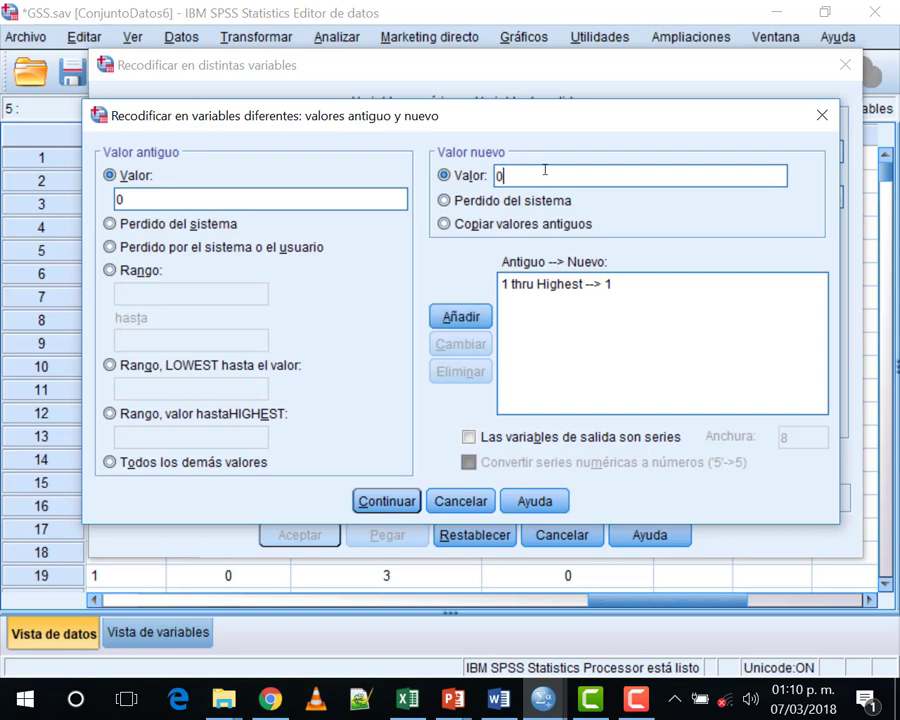
key("Return")
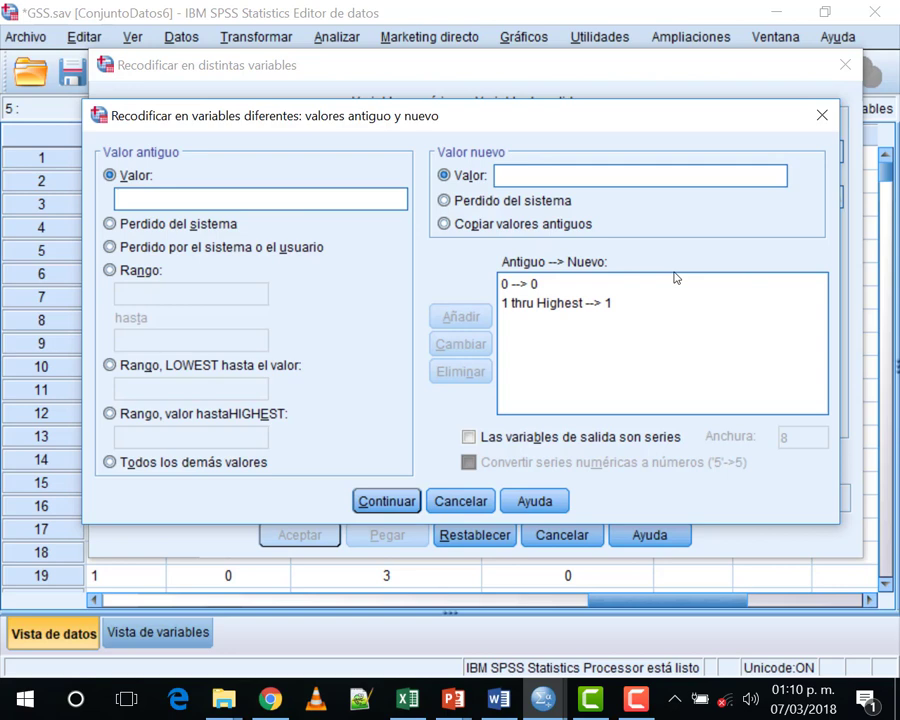
left_click(505, 286)
left_click(508, 304)
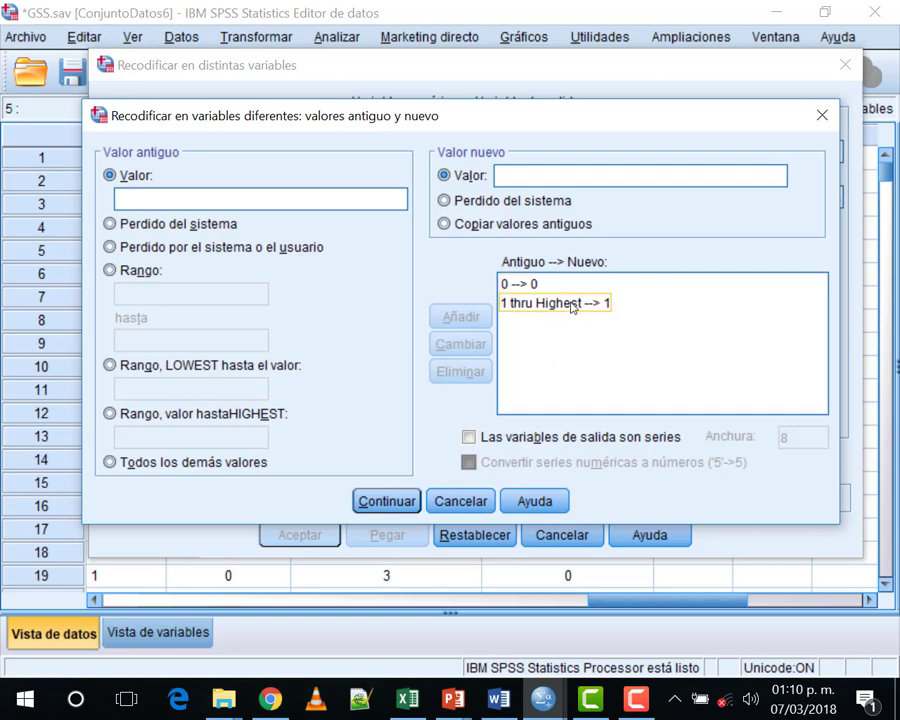
left_click(694, 289)
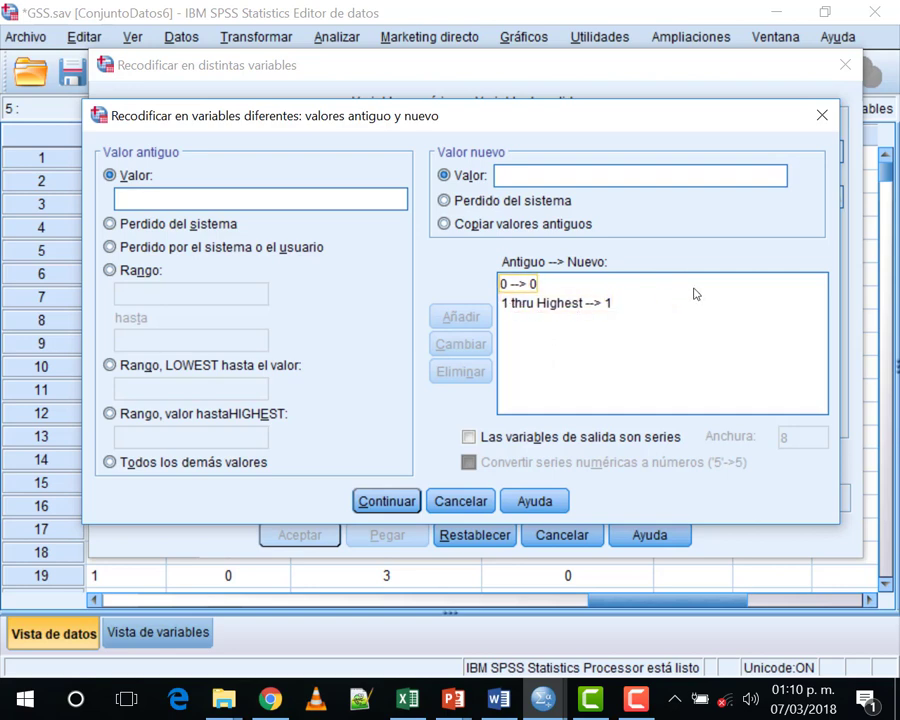
left_click(404, 503)
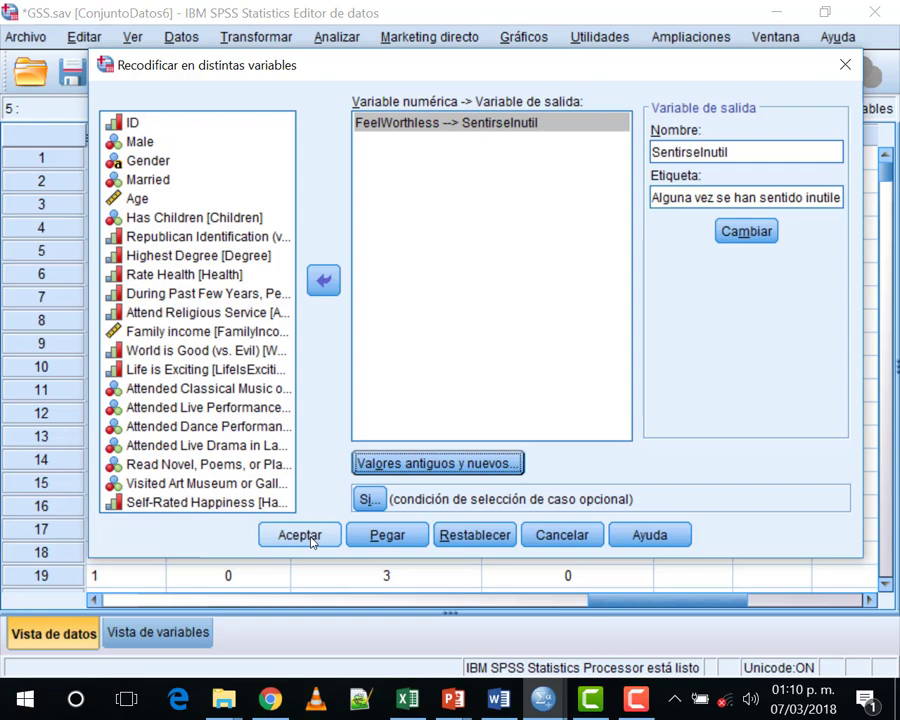
left_click(305, 536)
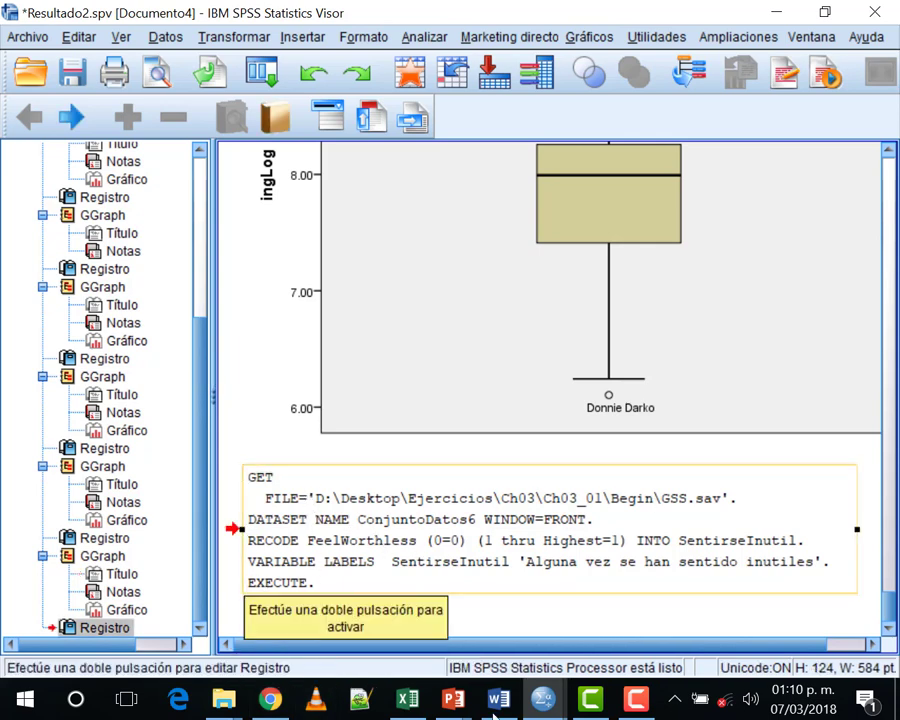
Return to the GSS.sav data set and inspect the values of the new SentirseInutil column
left_click(541, 698)
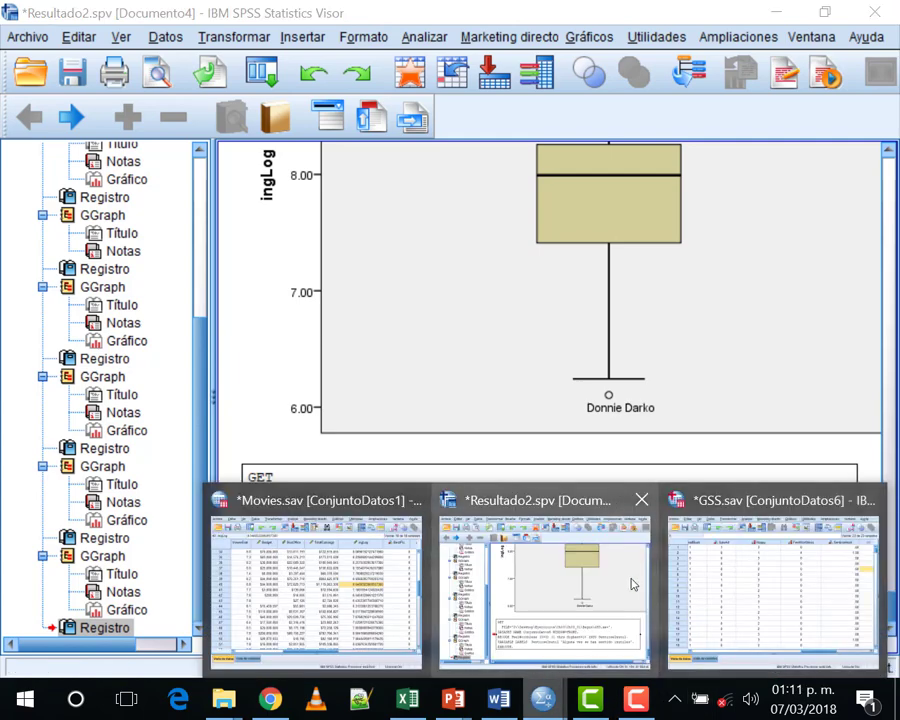
left_click(704, 580)
left_click_drag(633, 601, 680, 595)
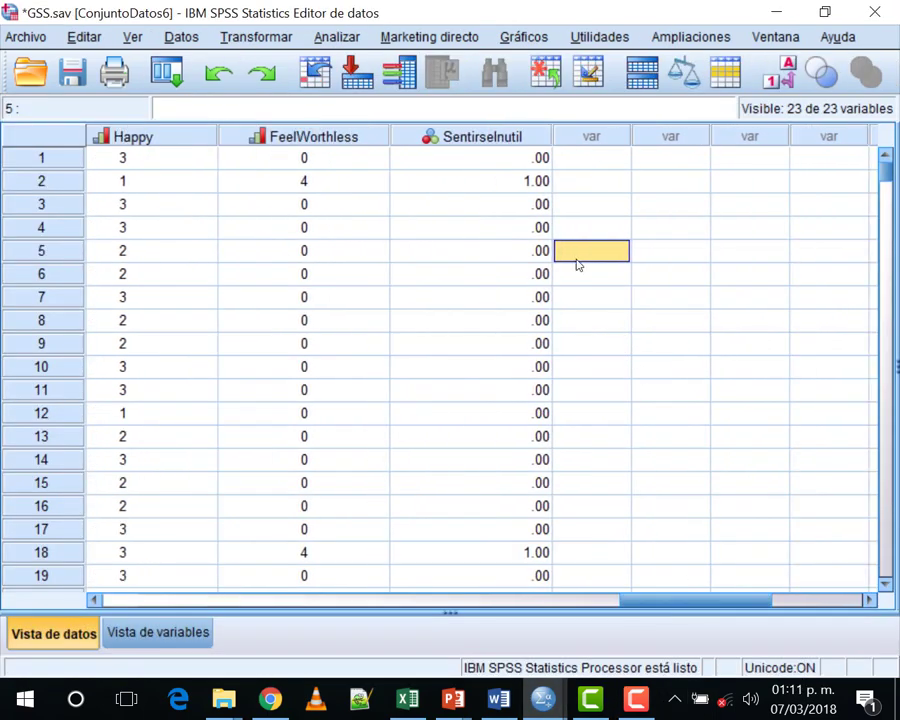
left_click(485, 137)
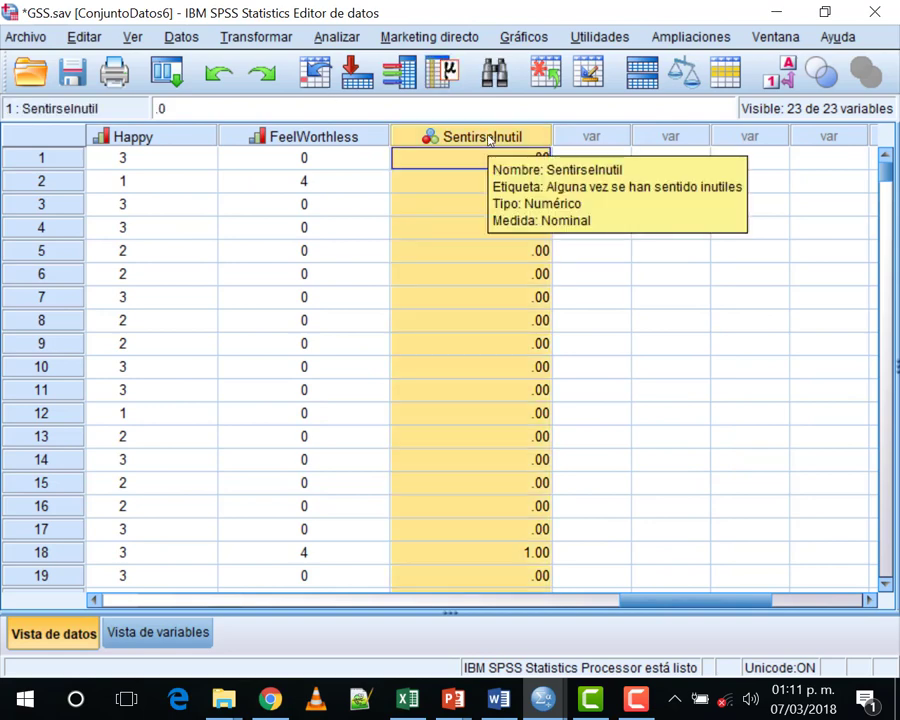
key("Down")
key("Down")
key("Down")
key("Down")
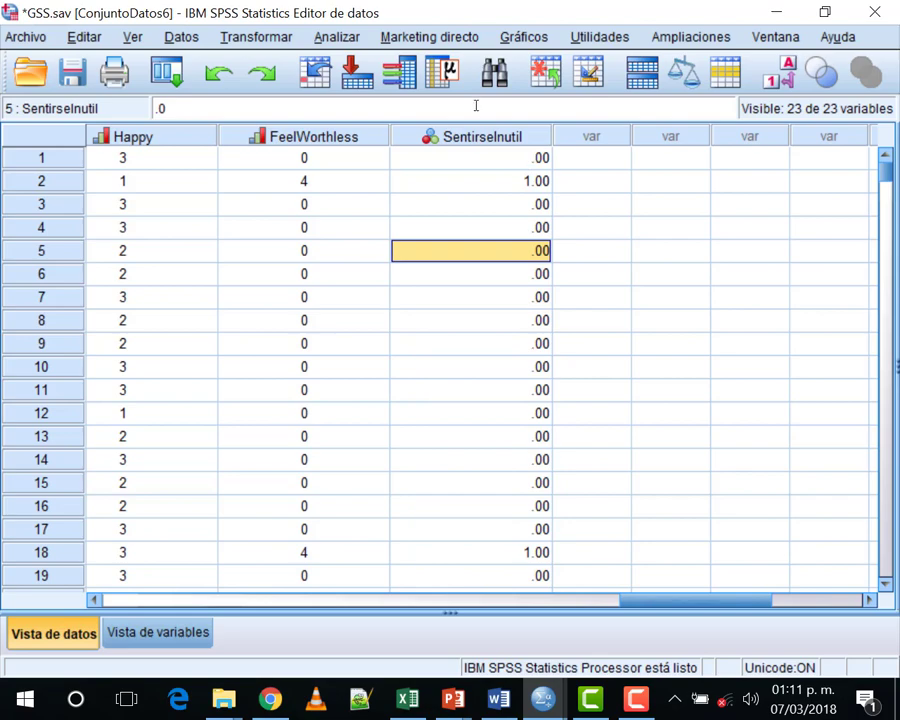
Set the SentirseInutil variable to 0 decimals and a width of 1, and narrow its column in the data view
double_click(474, 137)
scroll(501, 257, "up", 5)
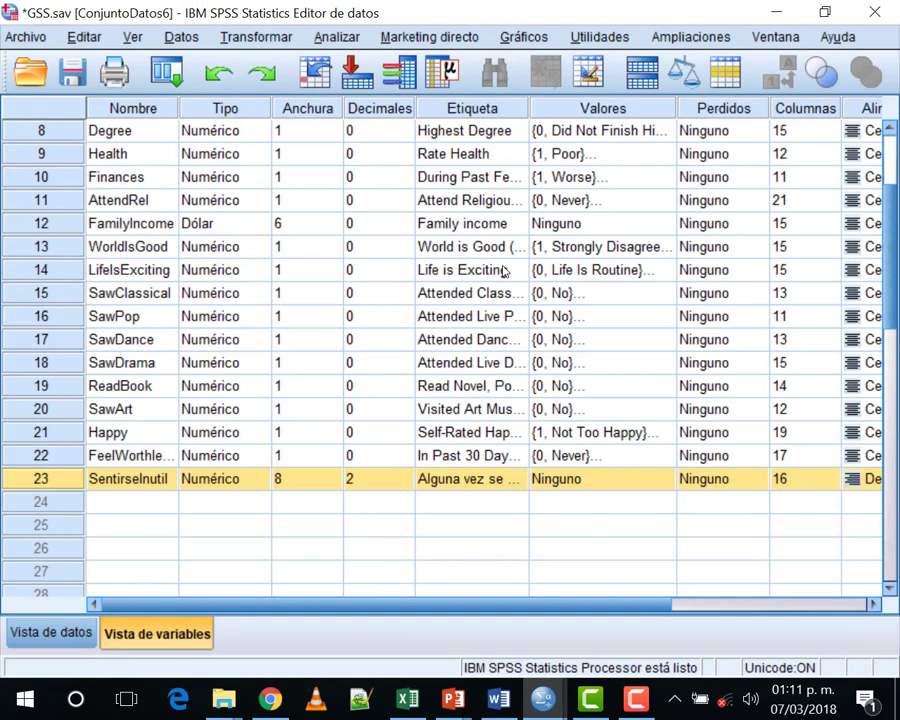
scroll(340, 370, "down", 2)
left_click(325, 339)
key("Tab")
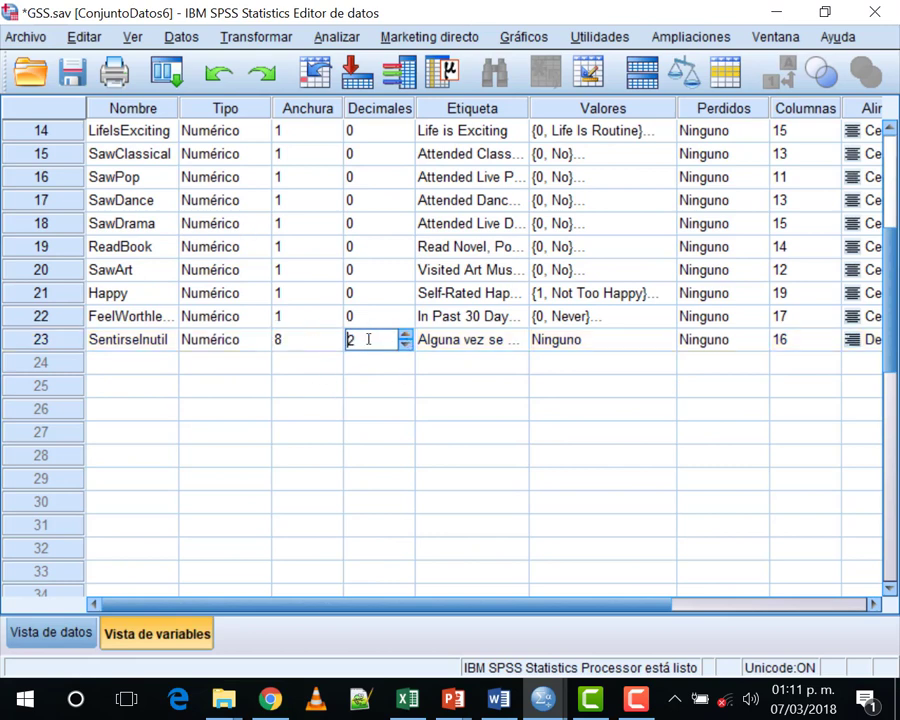
type("0")
key("shift+Tab")
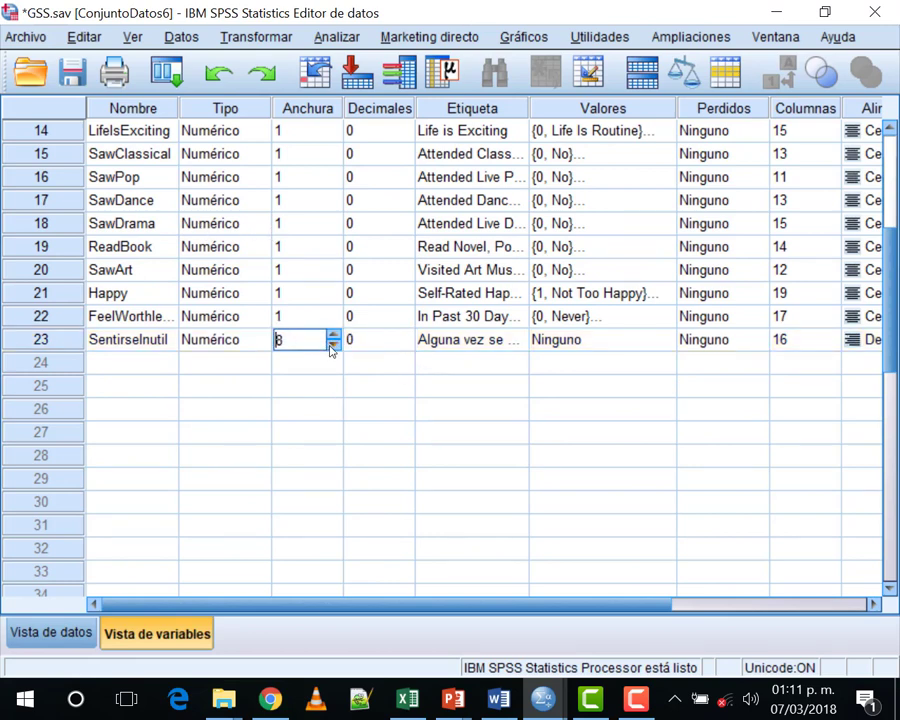
type("3")
key("BackSpace")
type("1")
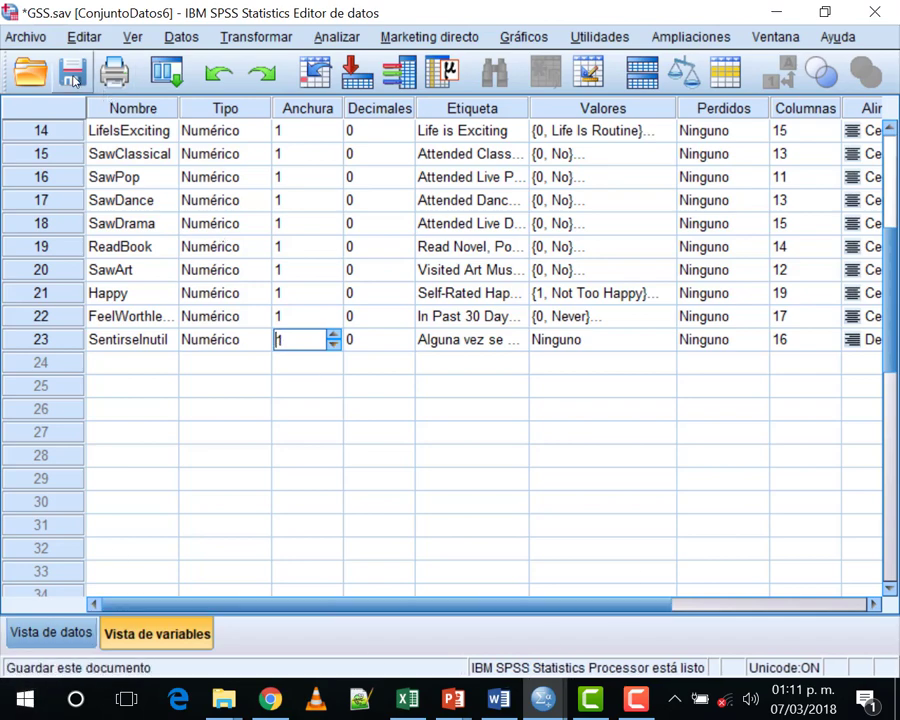
left_click(50, 632)
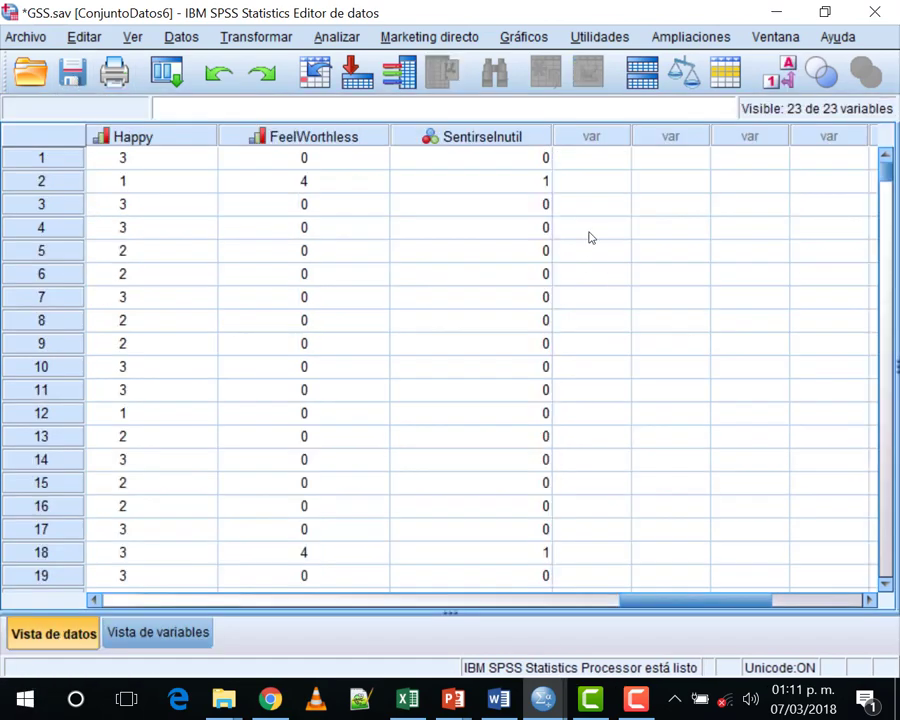
left_click_drag(552, 135, 514, 137)
Compare the FeelWorthless and SentirseInutil values in rows 23, 24 and 26 to check the recoding
scroll(466, 444, "down", 4)
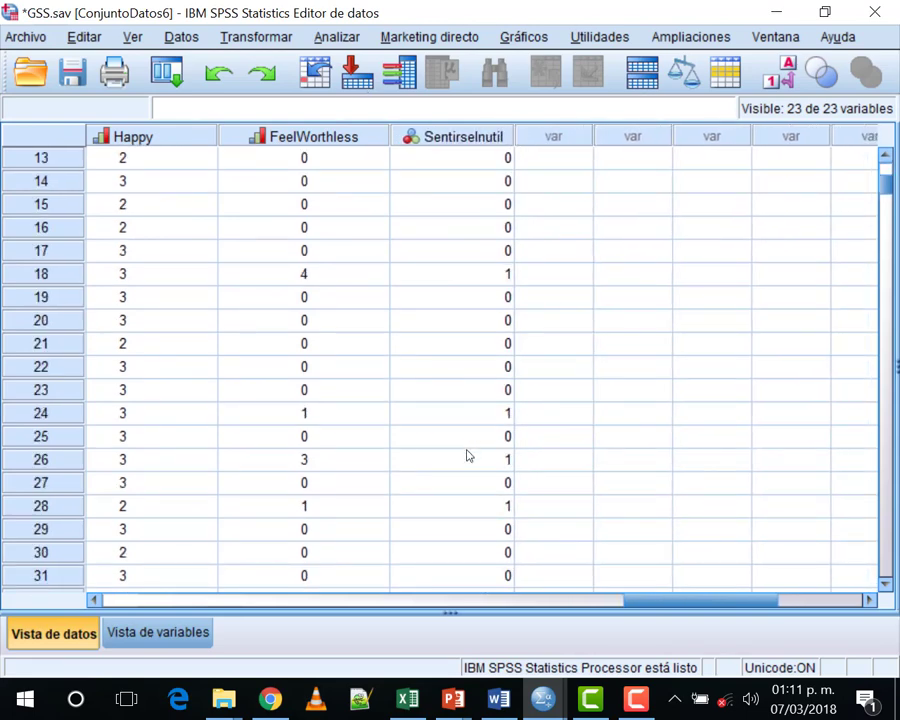
left_click(305, 396)
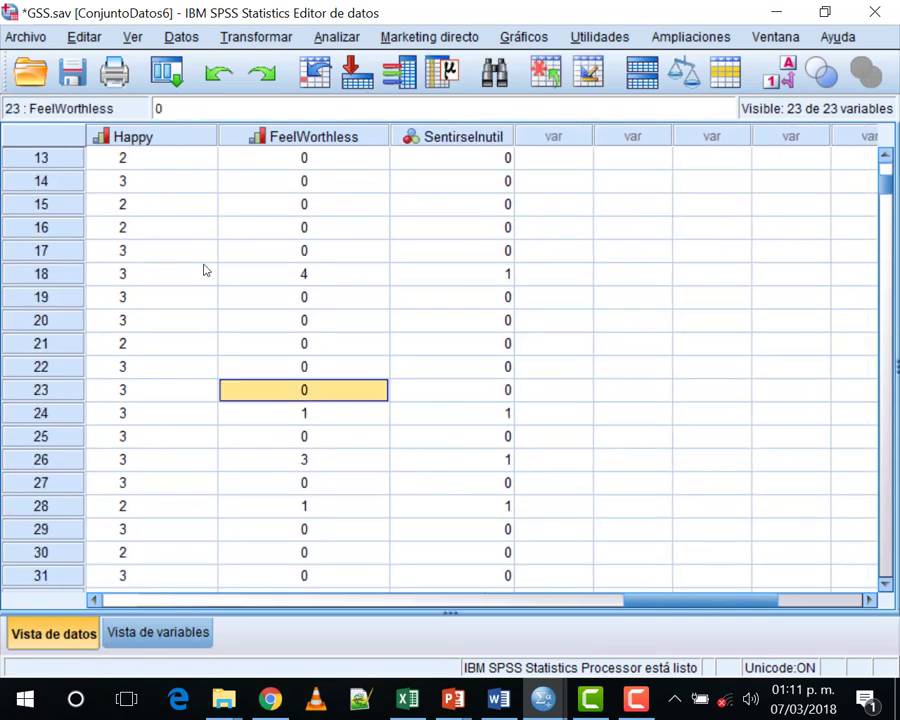
left_click(478, 382, "shift")
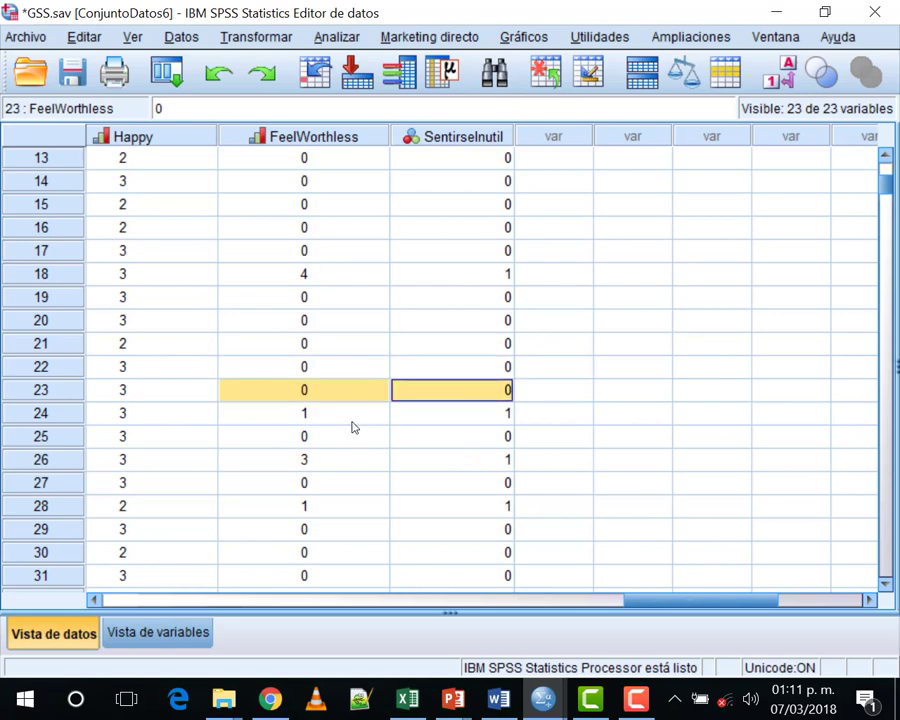
left_click(355, 420)
left_click(482, 410, "shift")
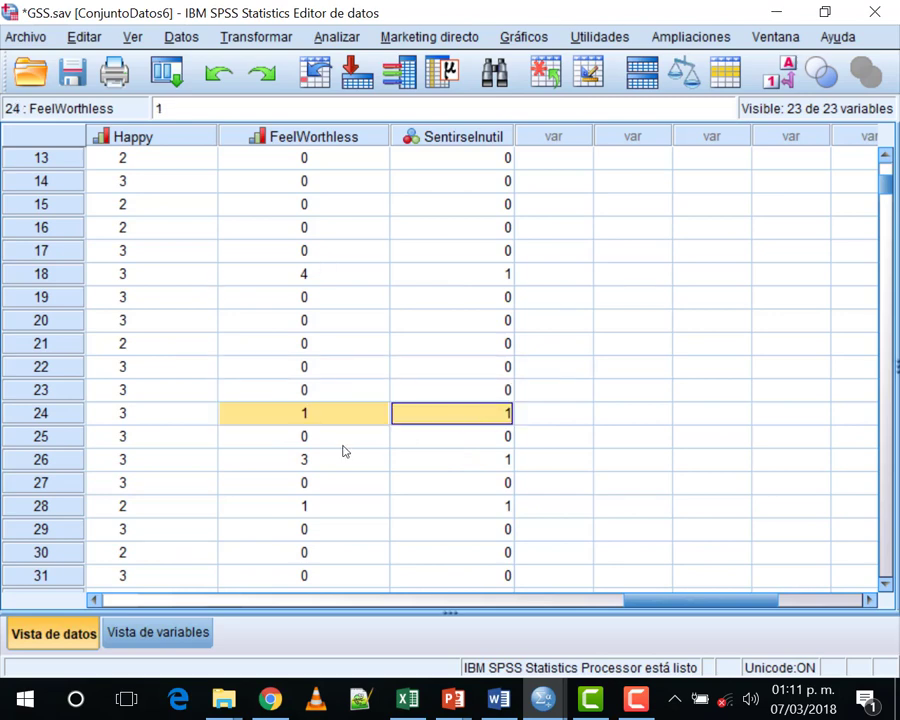
left_click(340, 459)
left_click(462, 464, "shift")
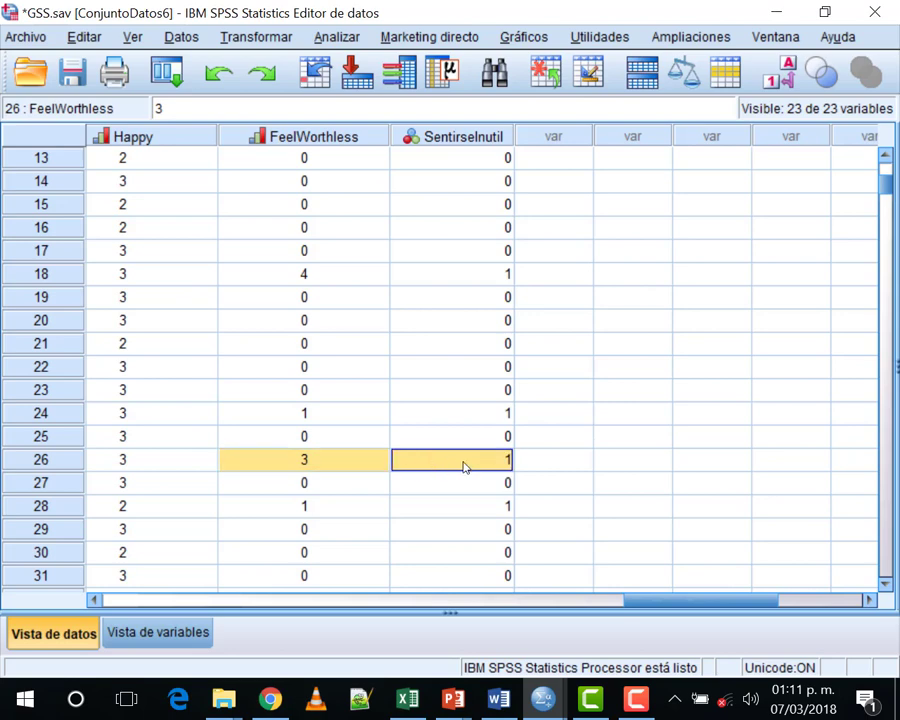
scroll(460, 466, "up", 4)
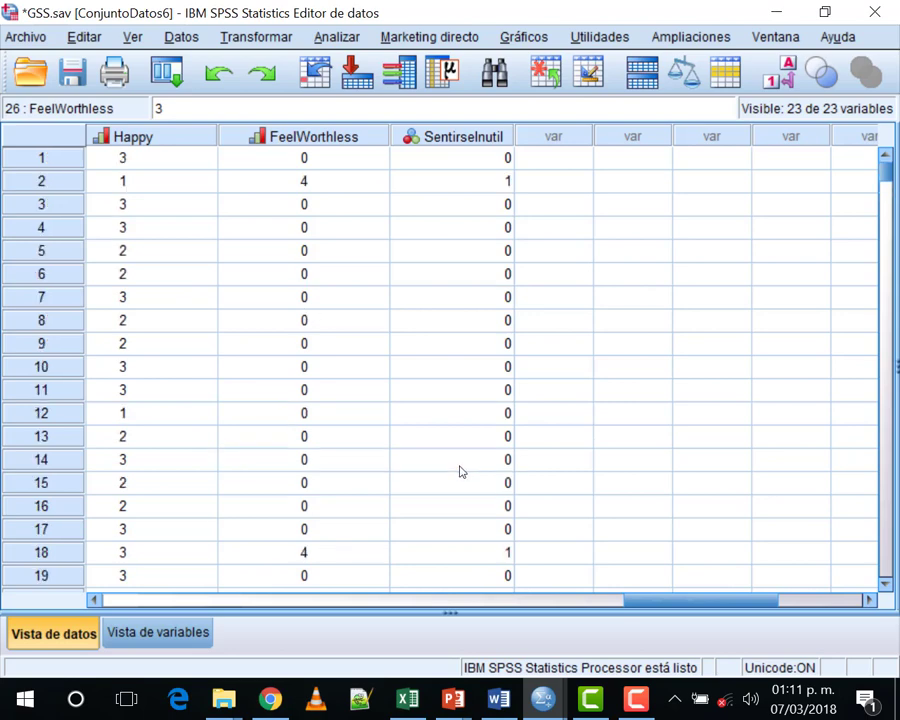
Display value labels instead of numeric codes in the data view
double_click(462, 137)
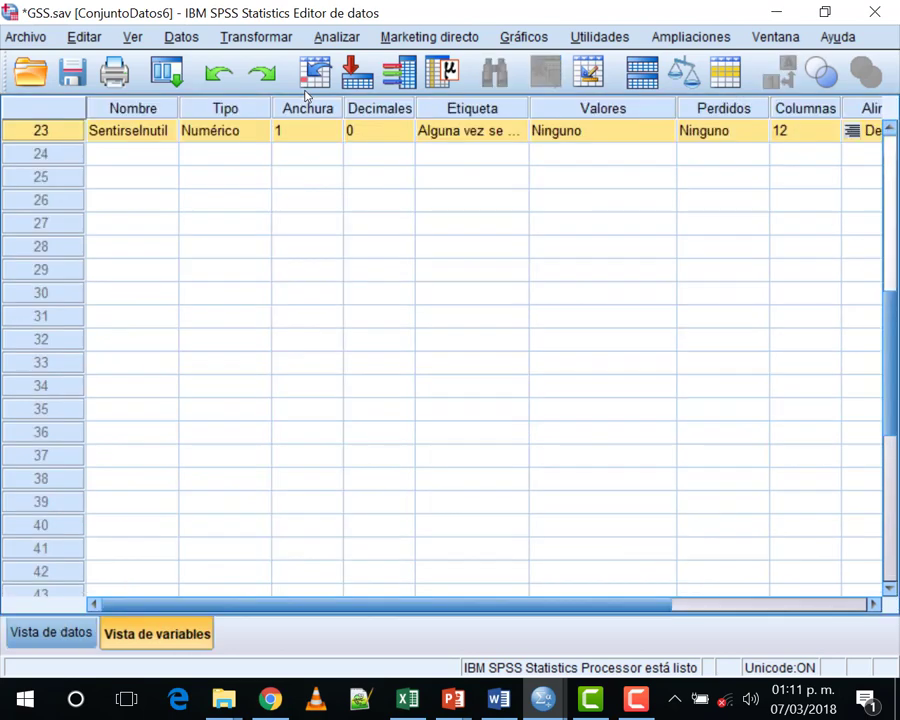
left_click(50, 632)
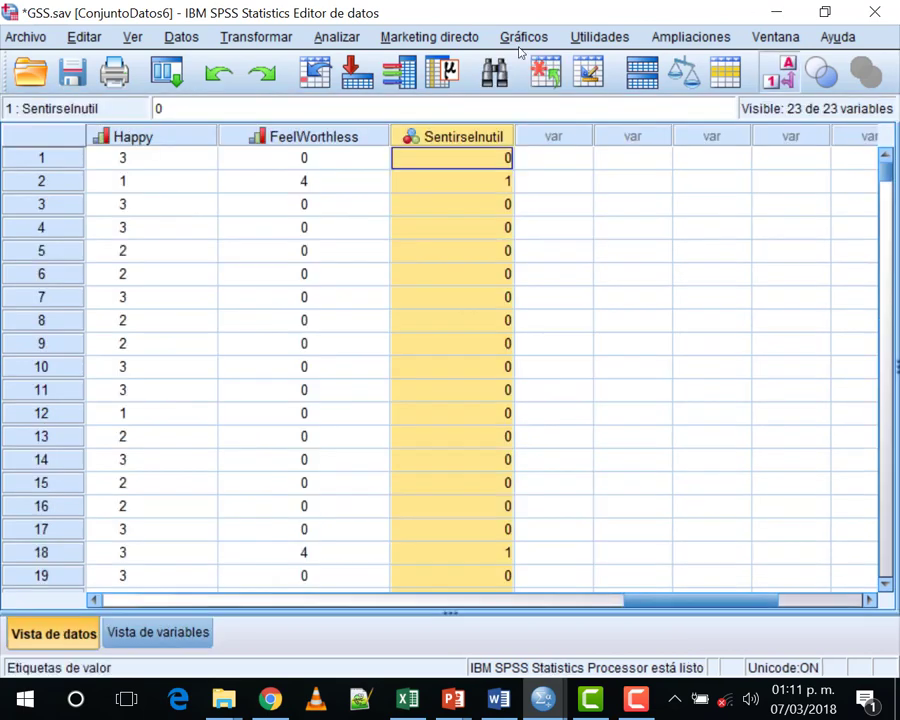
left_click(780, 72)
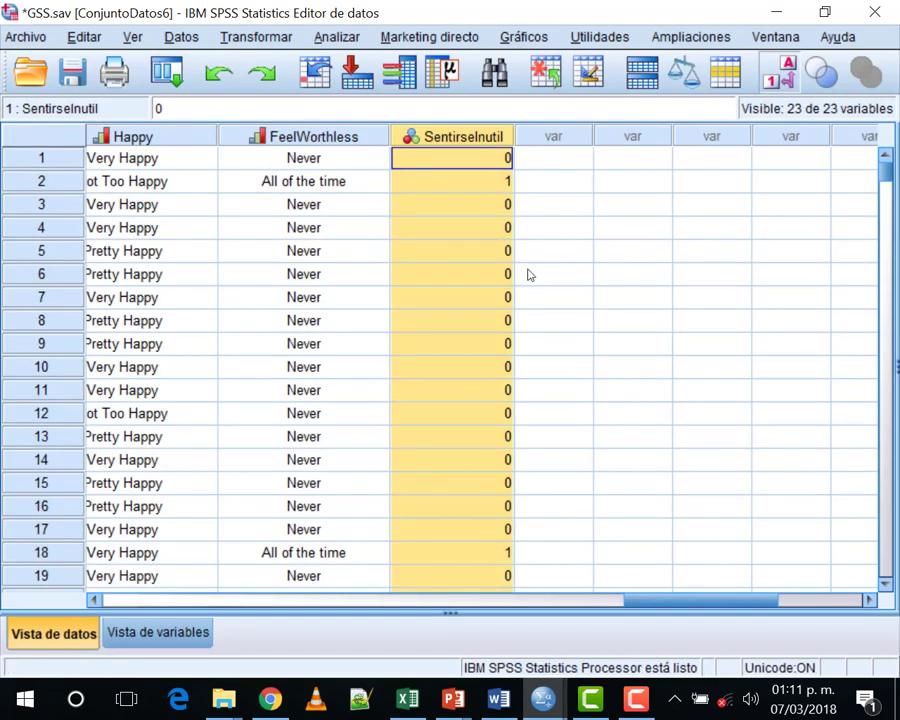
left_click(536, 178)
left_click(475, 163)
Open the value labels of the SentirseInutil variable and add the label Nunca for value 0
left_click(155, 632)
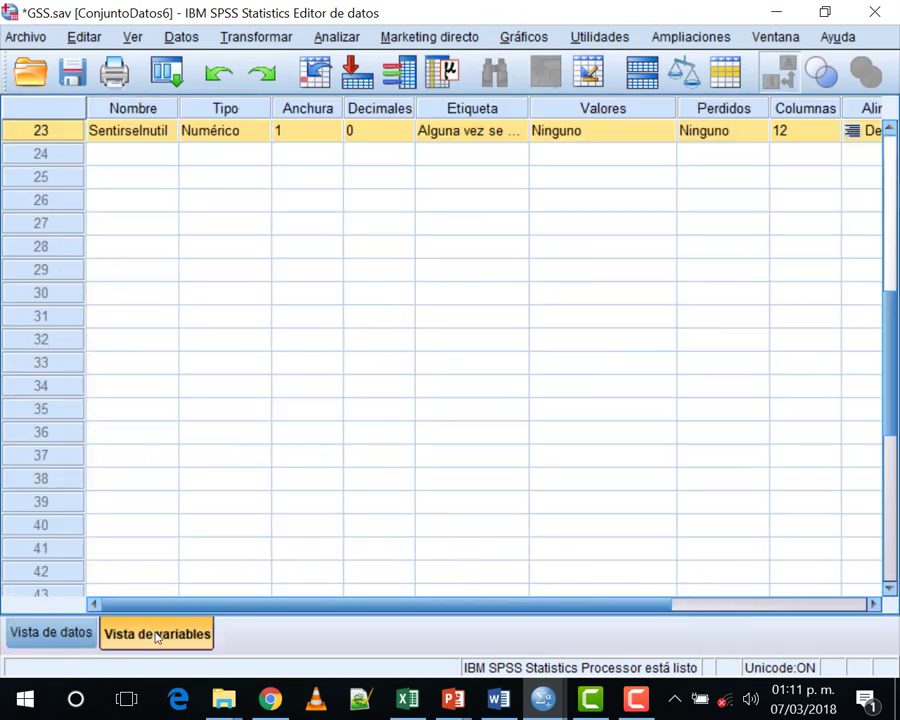
left_click(542, 130)
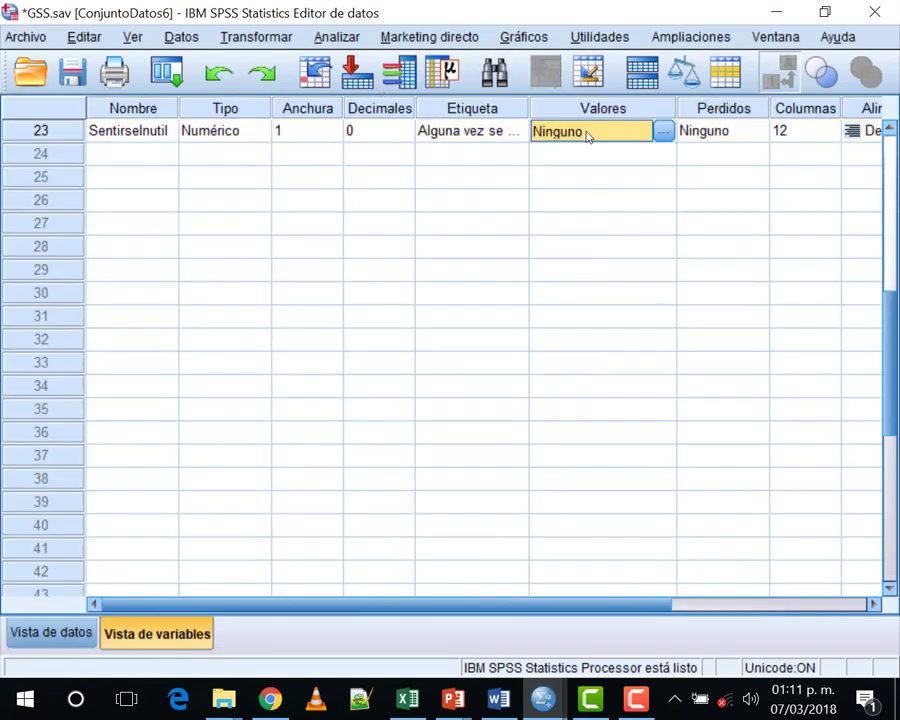
left_click(658, 130)
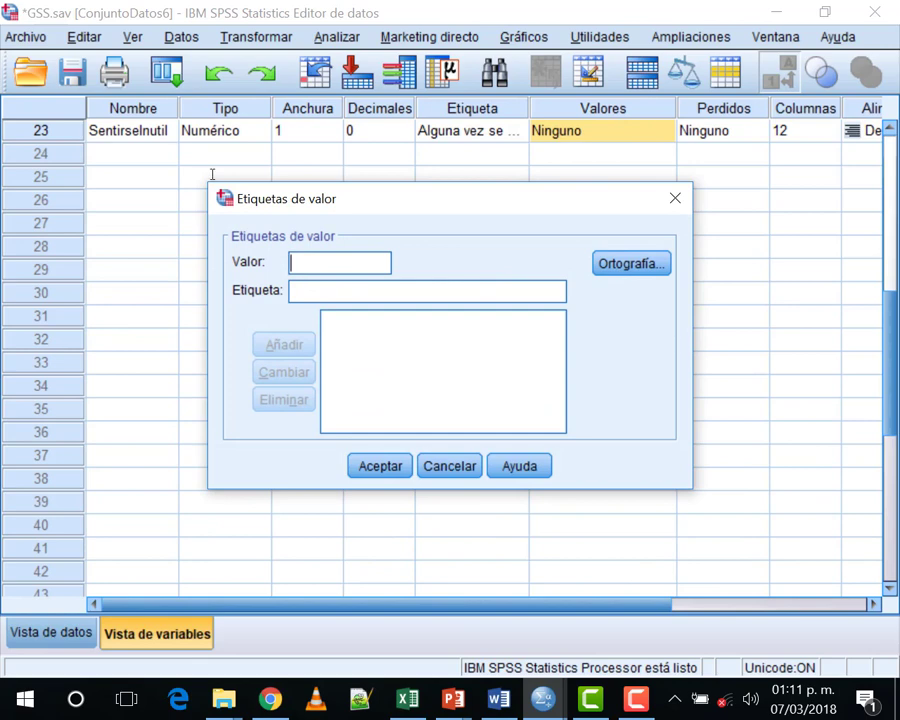
type("0")
key("Tab")
type("Nunca")
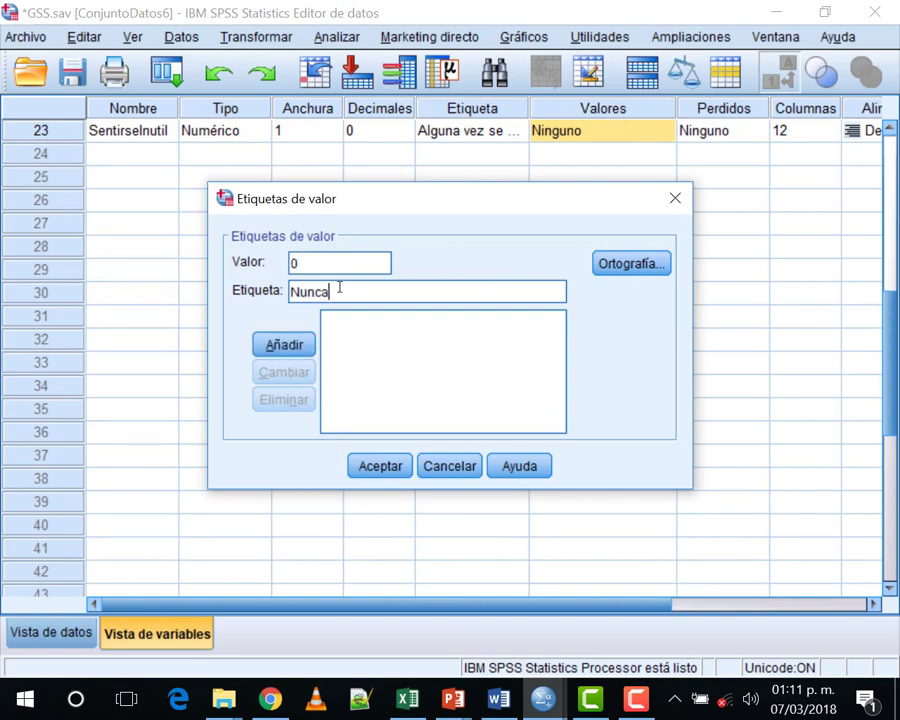
left_click(312, 343)
Add the label Alguna Vez for value 1 of SentirseInutil and accept the value labels
type("1")
key("Tab")
type("A")
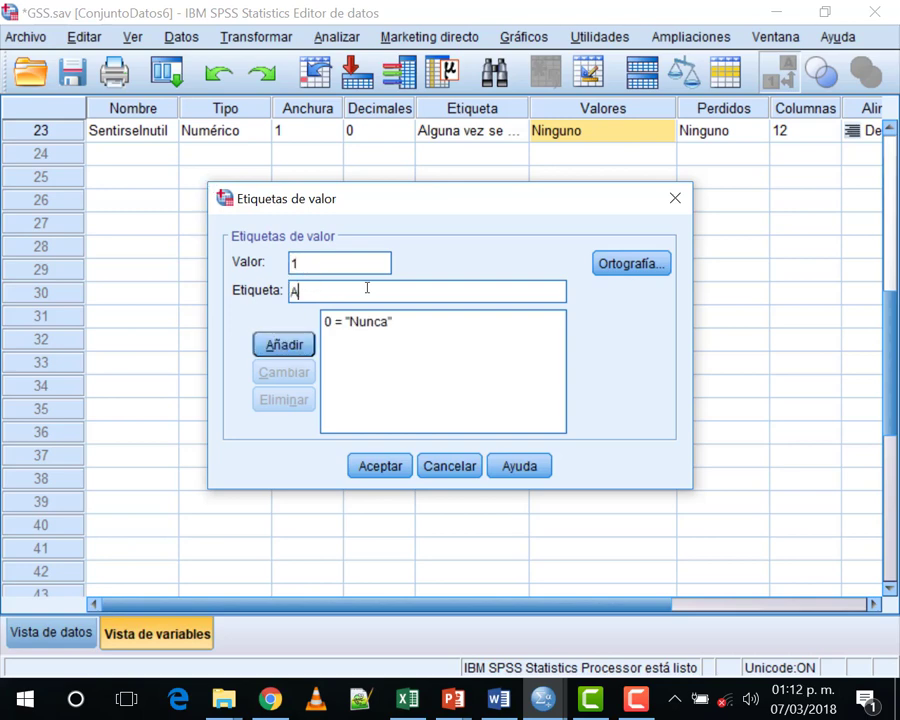
type("lguna Vez")
key("Return")
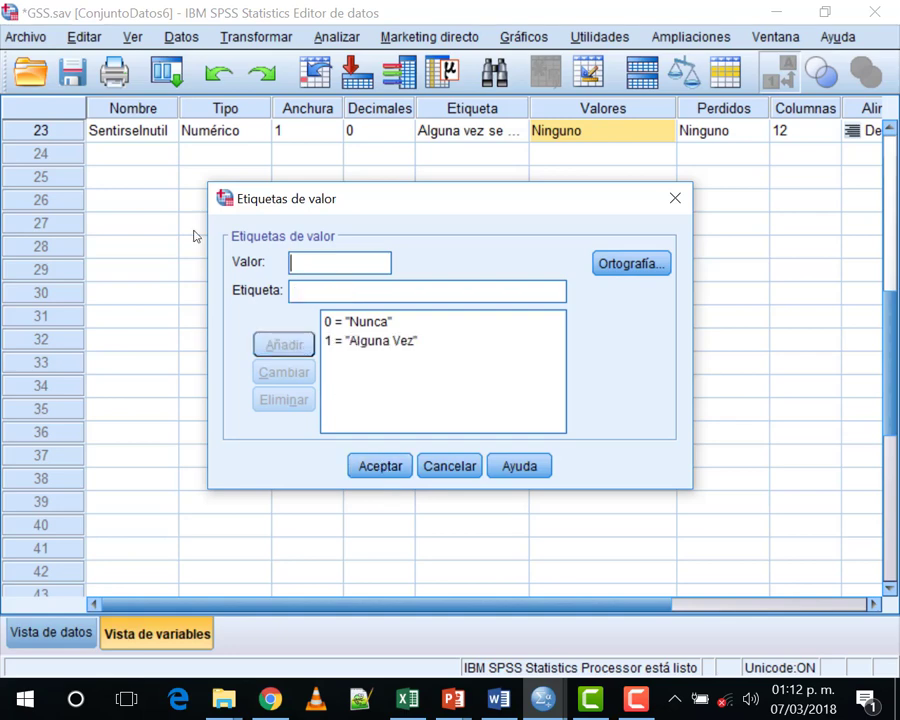
left_click(378, 465)
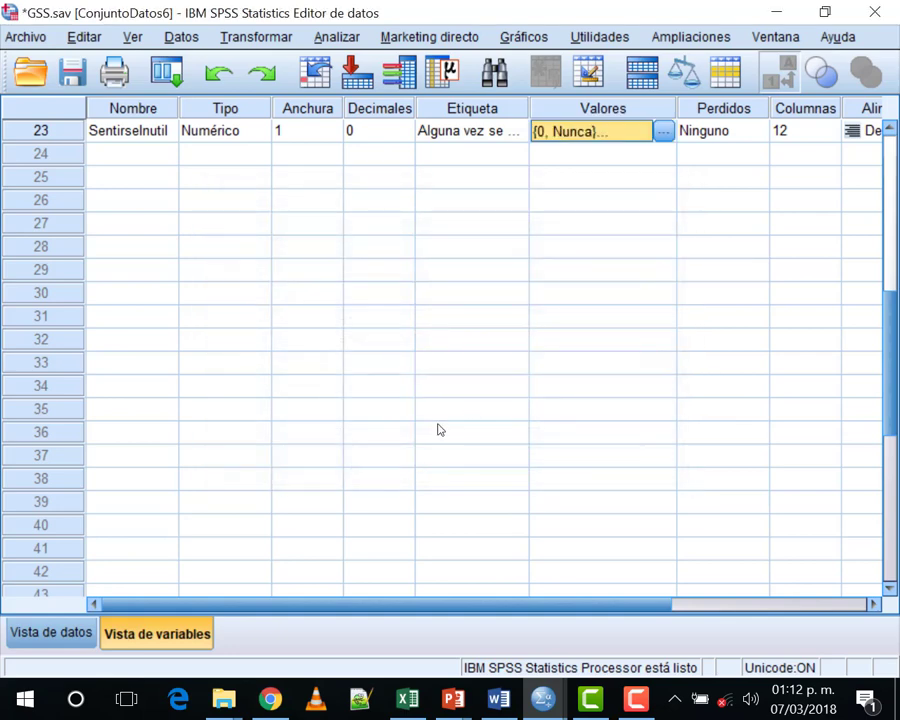
Review the labelled SentirseInutil values in the data view and select the Happy column
left_click(52, 632)
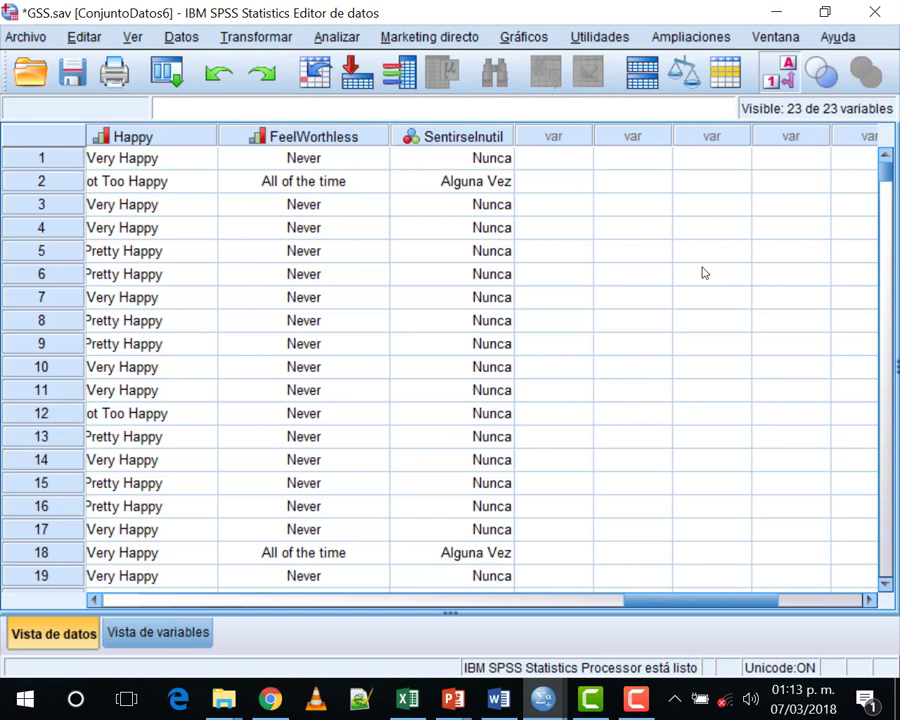
left_click(510, 344)
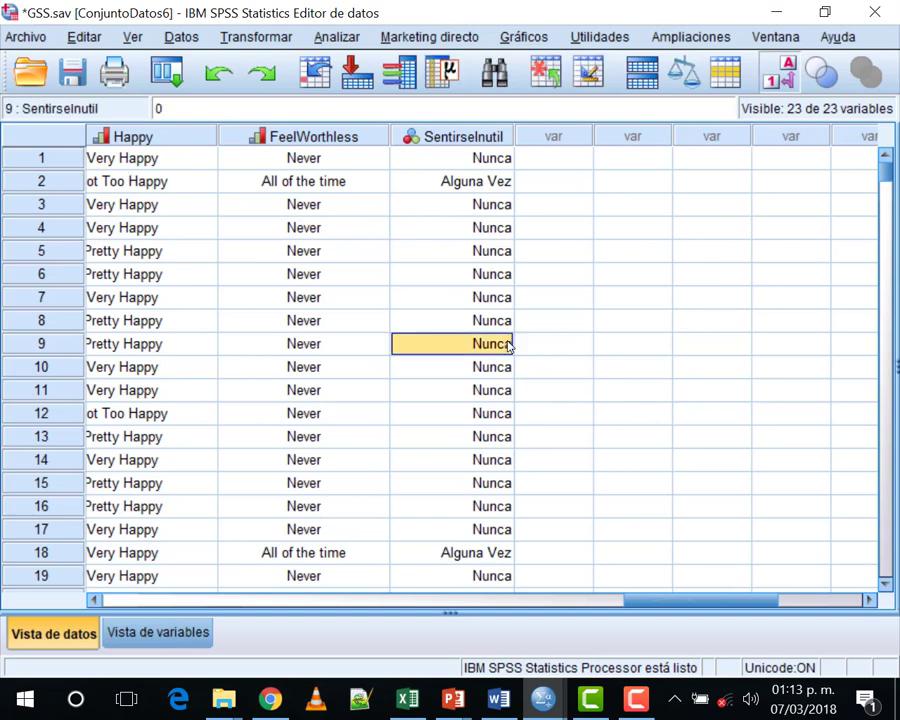
scroll(585, 447, "left", 3)
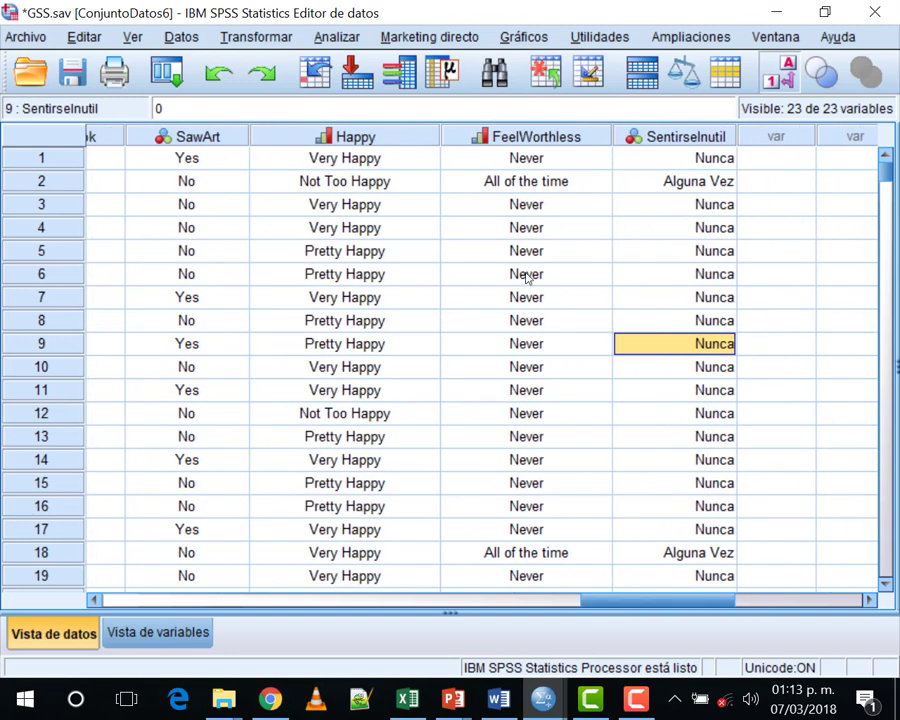
left_click(358, 136)
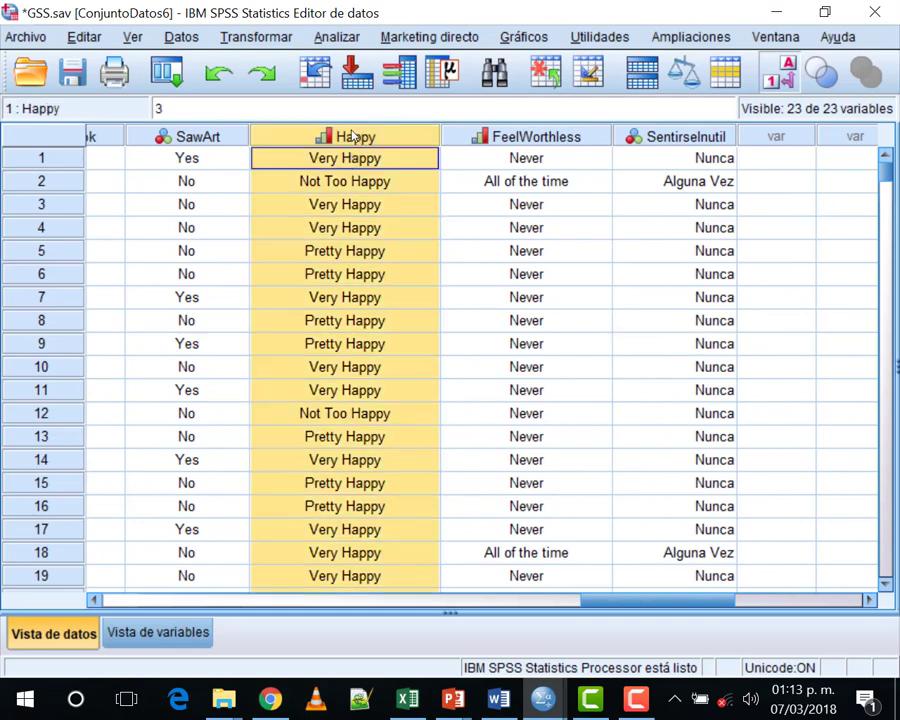
Inspect each value label defined for the Happy variable and close the value labels
key("ctrl+t")
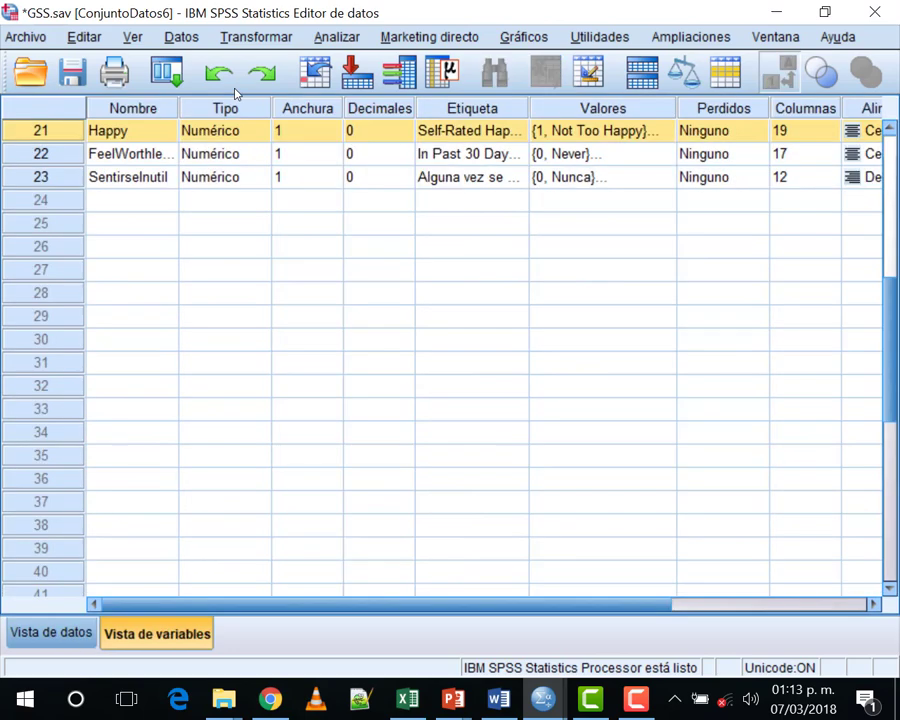
left_click(640, 131)
left_click(663, 131)
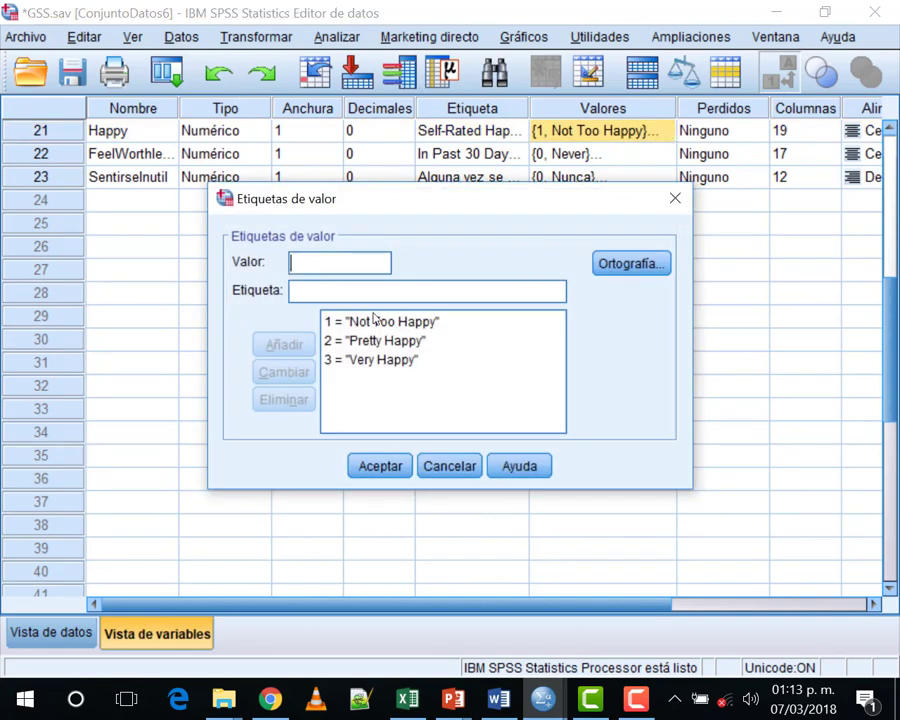
left_click(424, 322)
left_click(418, 341)
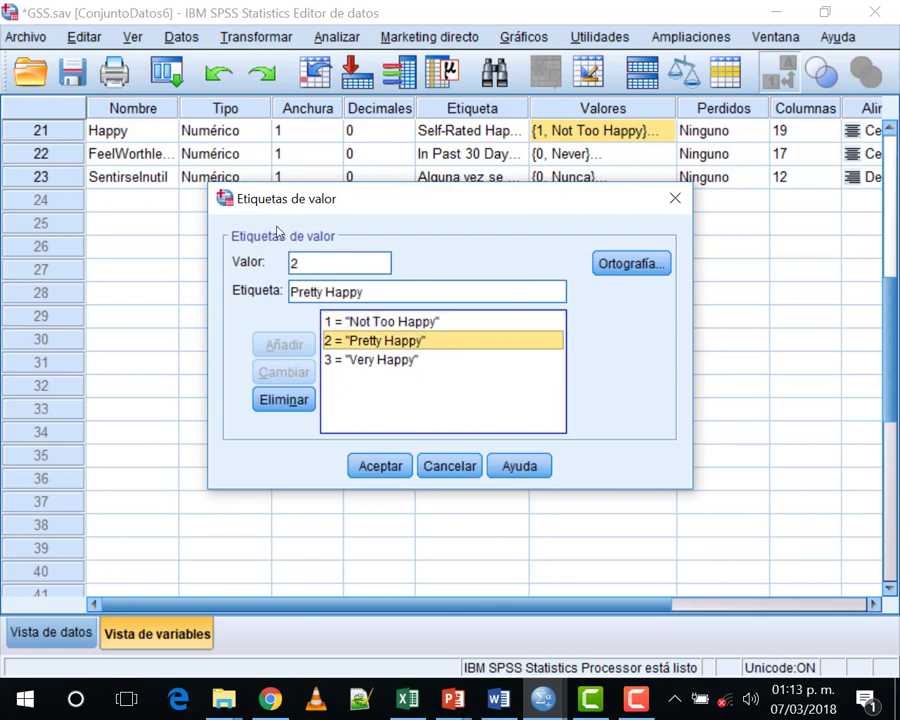
left_click(411, 361)
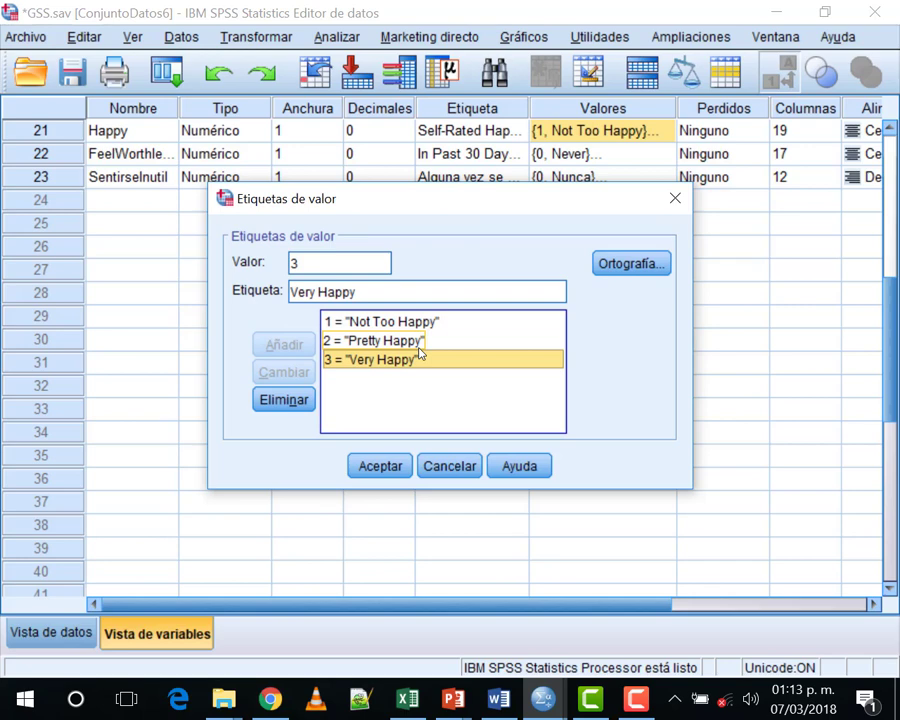
left_click(381, 466)
Review the variables' value labels, alignment and measurement levels, and return to the data view at the SentirseInutil column
left_click(612, 340)
scroll(600, 375, "up", 4)
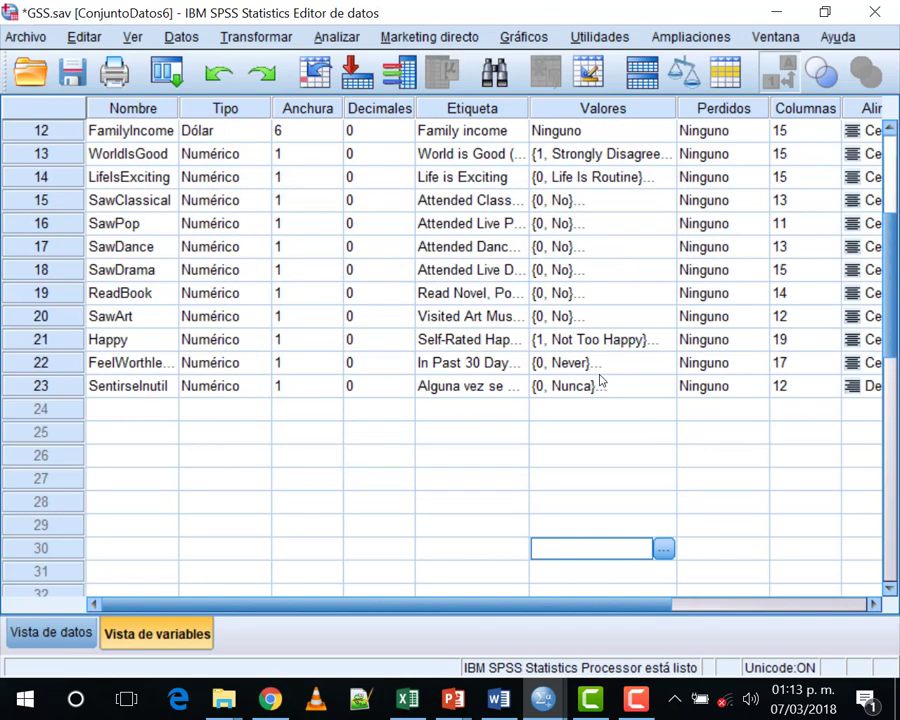
left_click(598, 409)
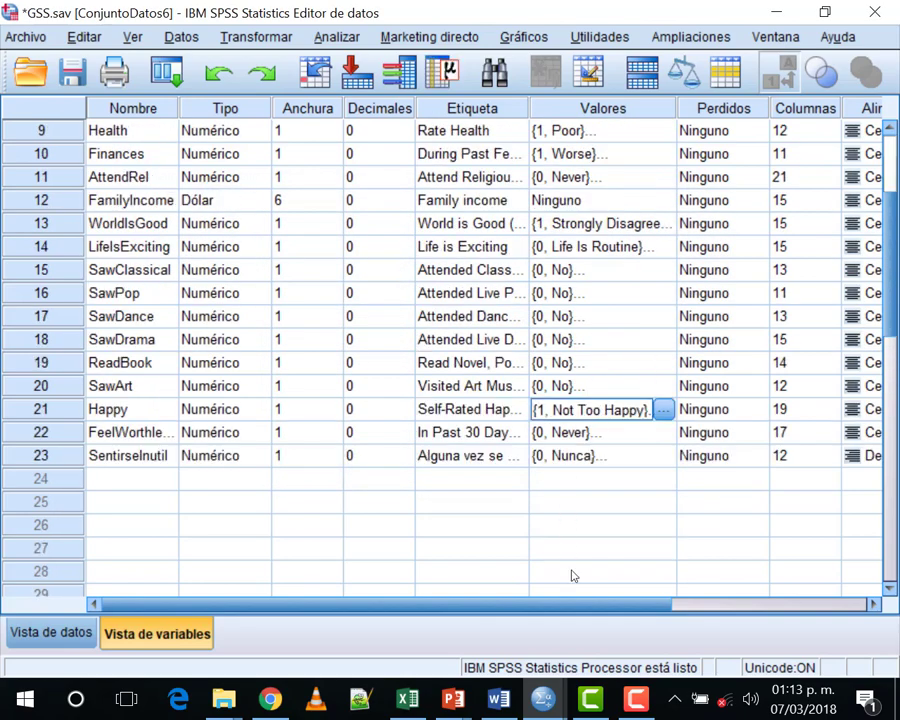
left_click_drag(566, 610, 765, 610)
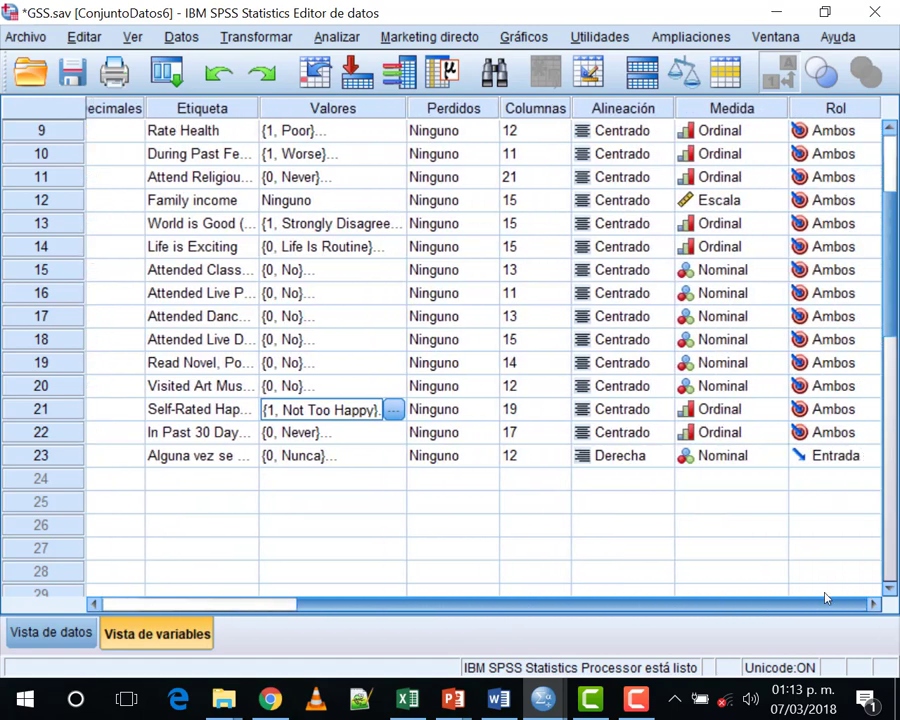
left_click(50, 633)
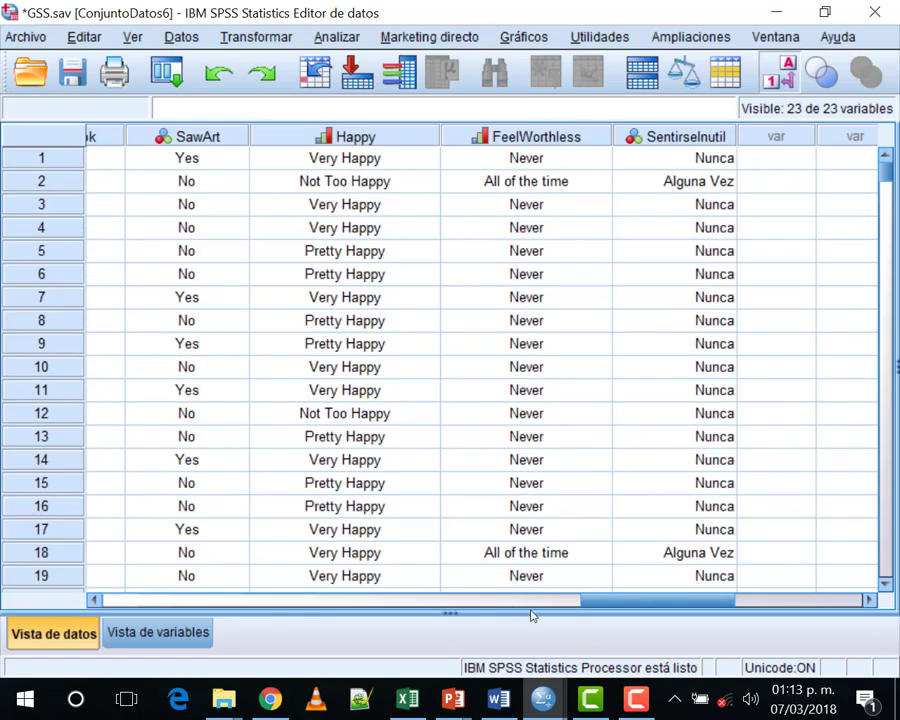
mouse_move(626, 600)
left_mouse_down()
mouse_move(685, 603)
mouse_move(642, 603)
left_mouse_up()
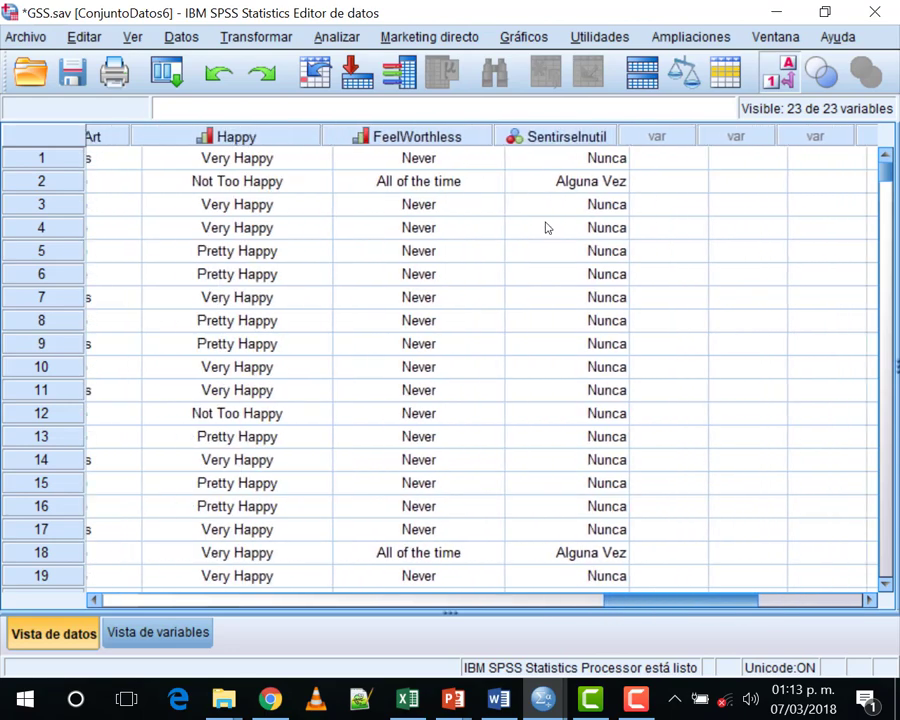
In a recode into different variables, remove the FeelWorthless entry and add Happy as the input variable
left_click(258, 37)
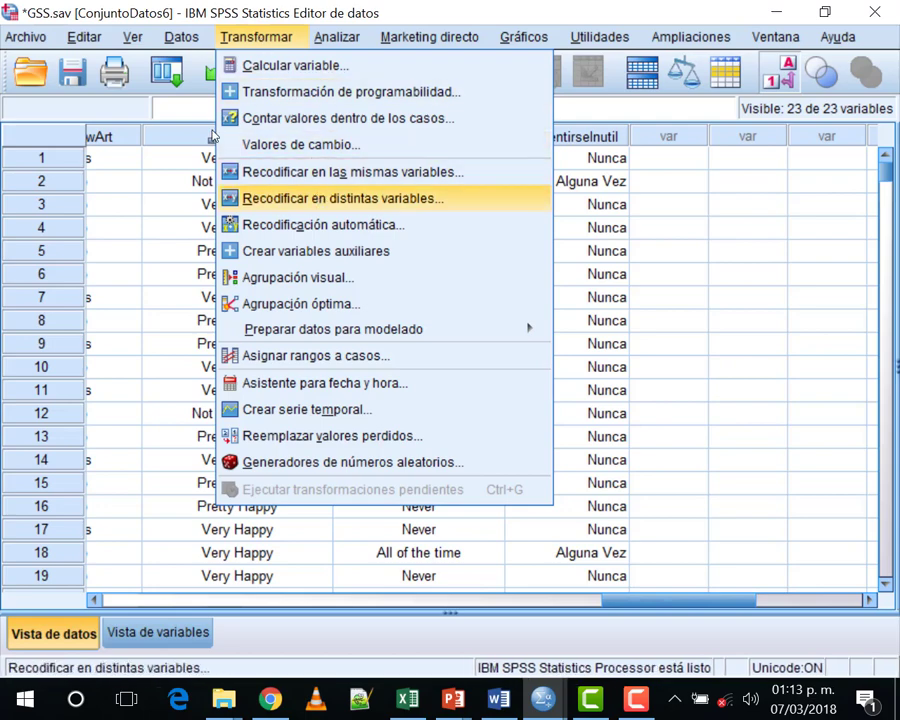
left_click(318, 199)
scroll(281, 219, "down", 1)
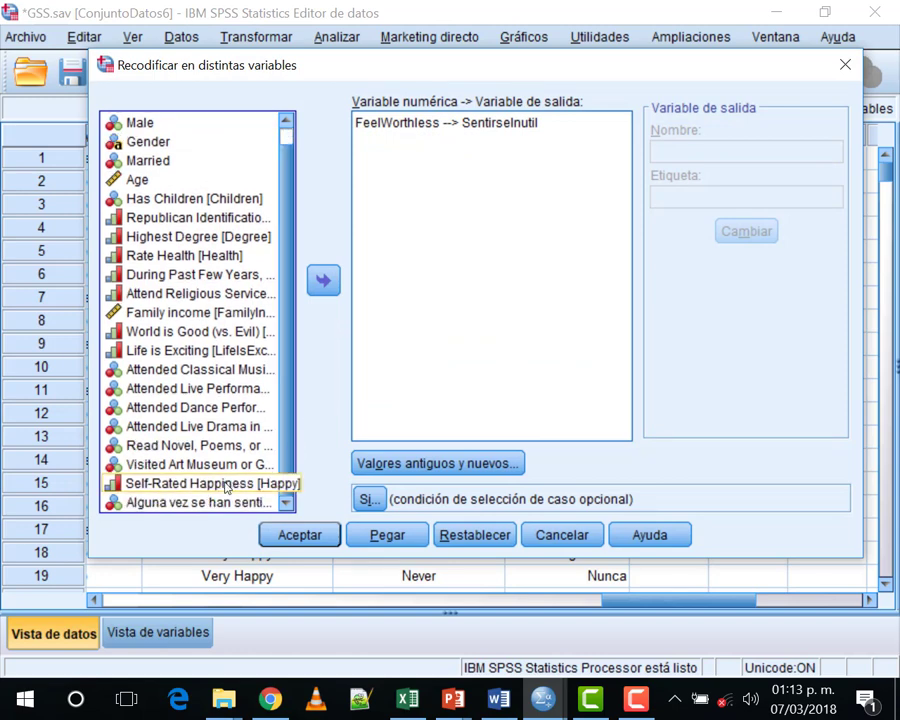
left_click(424, 124)
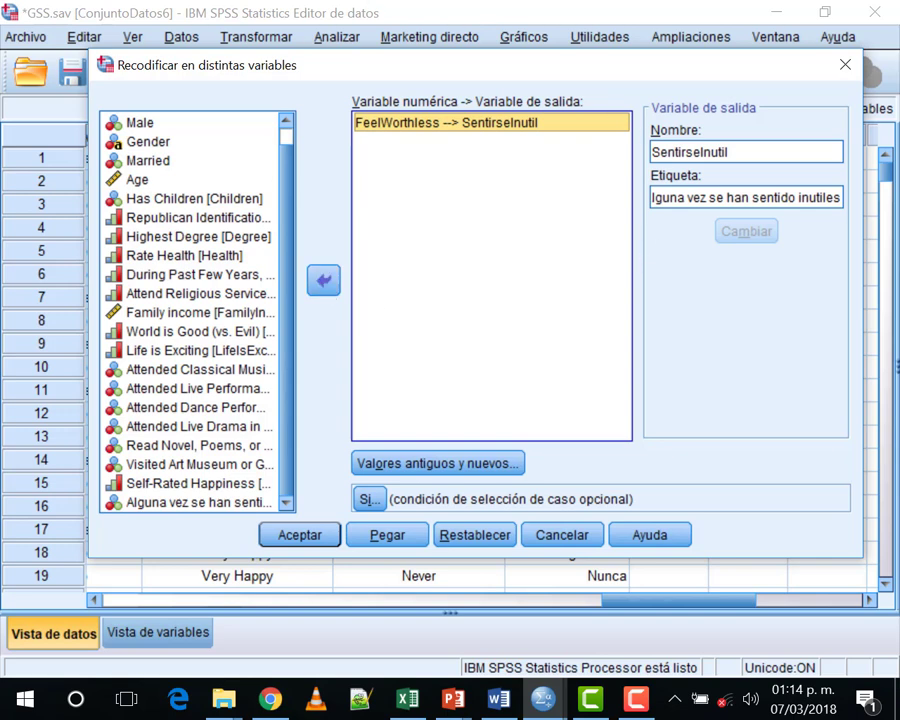
left_click(324, 282)
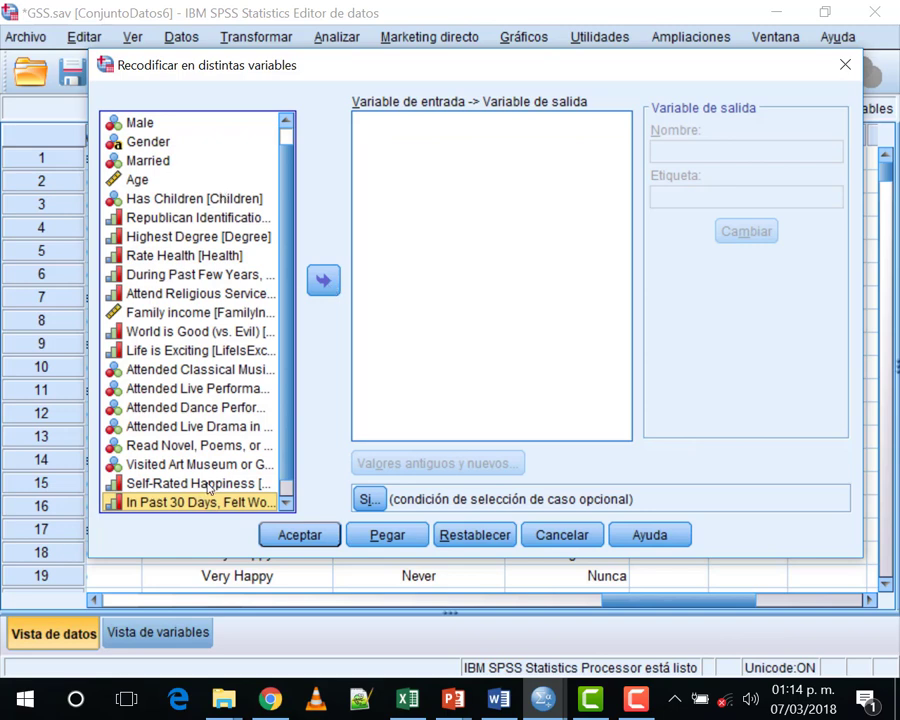
scroll(199, 508, "down", 1)
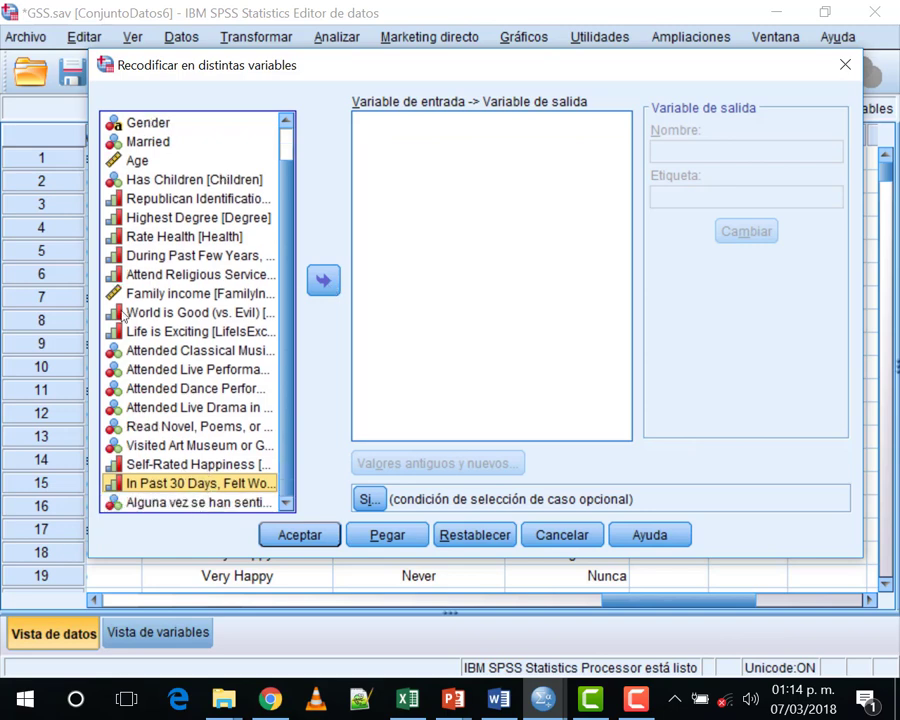
left_click(130, 464)
left_click(322, 284)
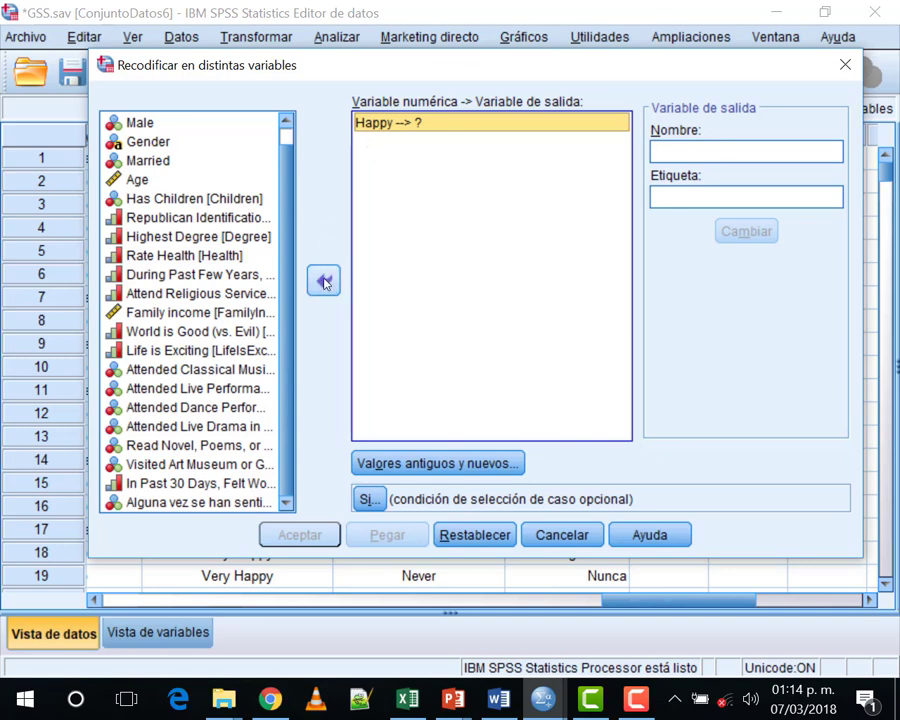
left_click_drag(384, 126, 153, 204)
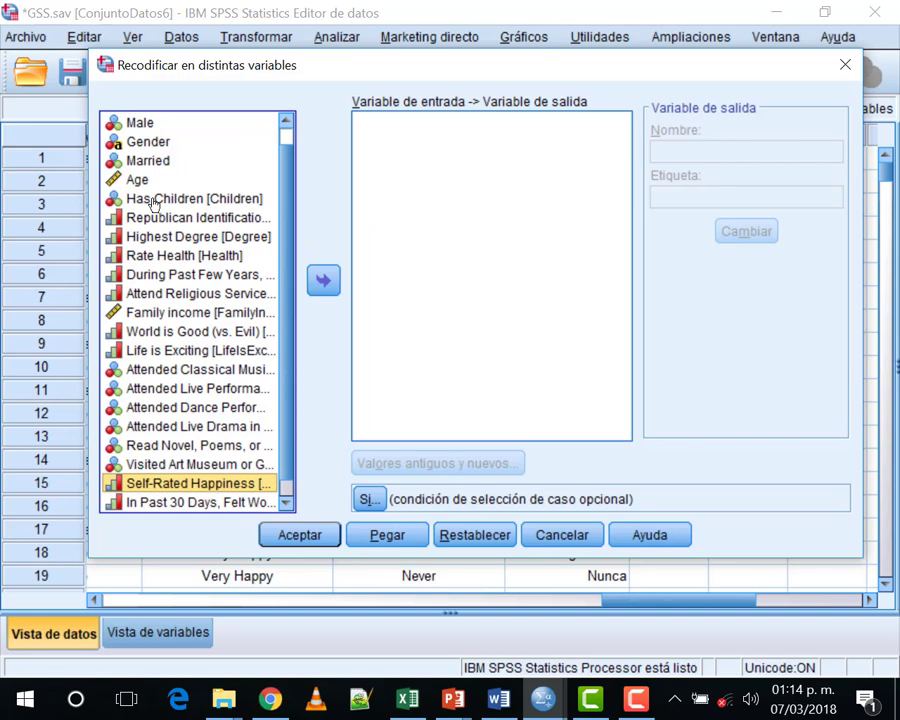
left_click_drag(190, 483, 400, 250)
left_click_drag(360, 140, 235, 416)
double_click(170, 488)
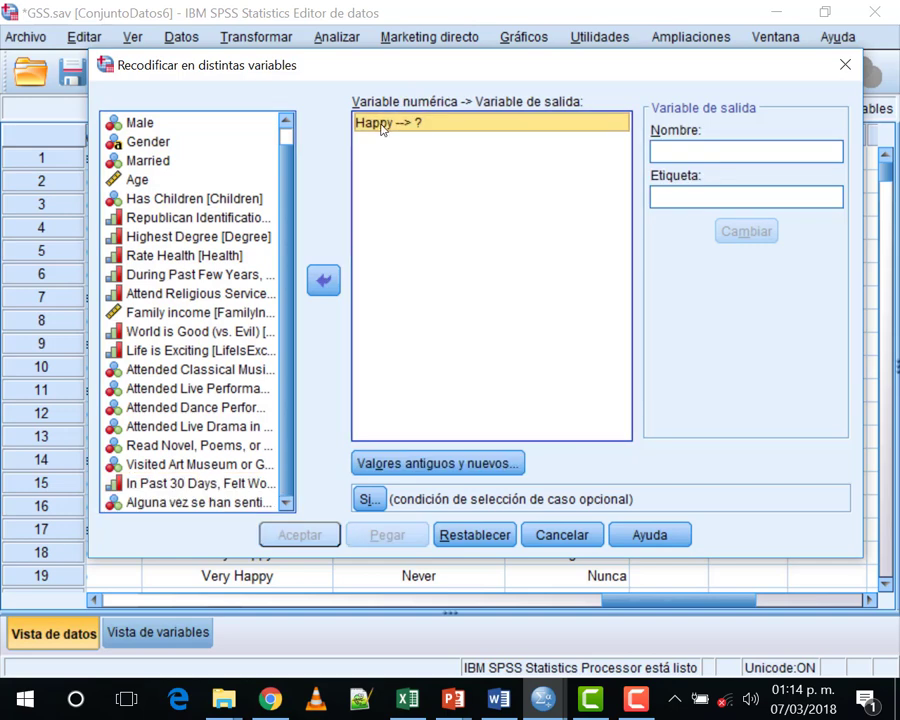
left_click_drag(381, 128, 254, 88)
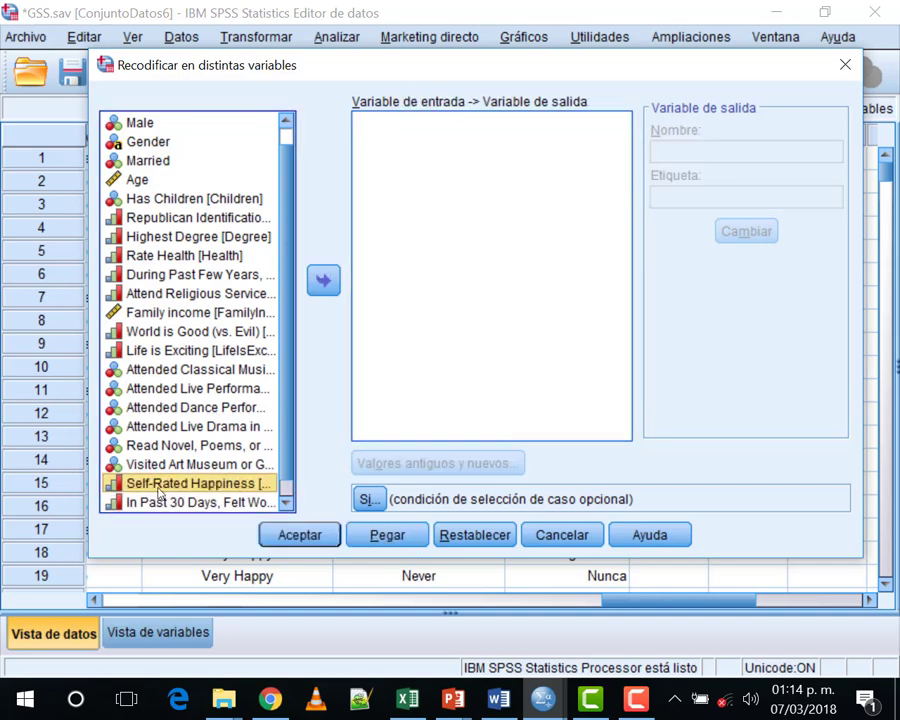
scroll(165, 480, "down", 1)
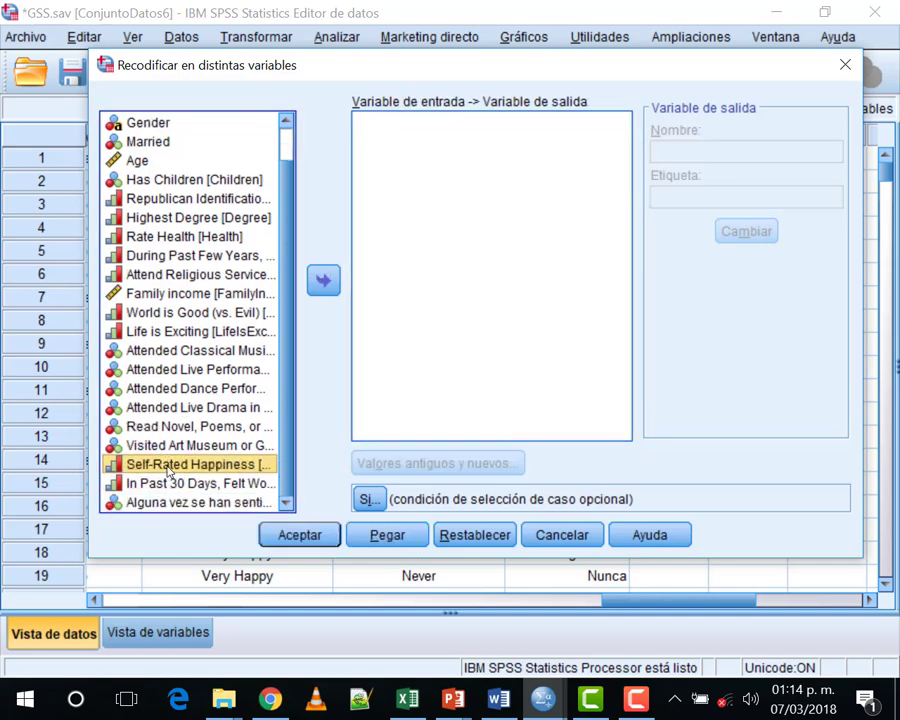
double_click(170, 466)
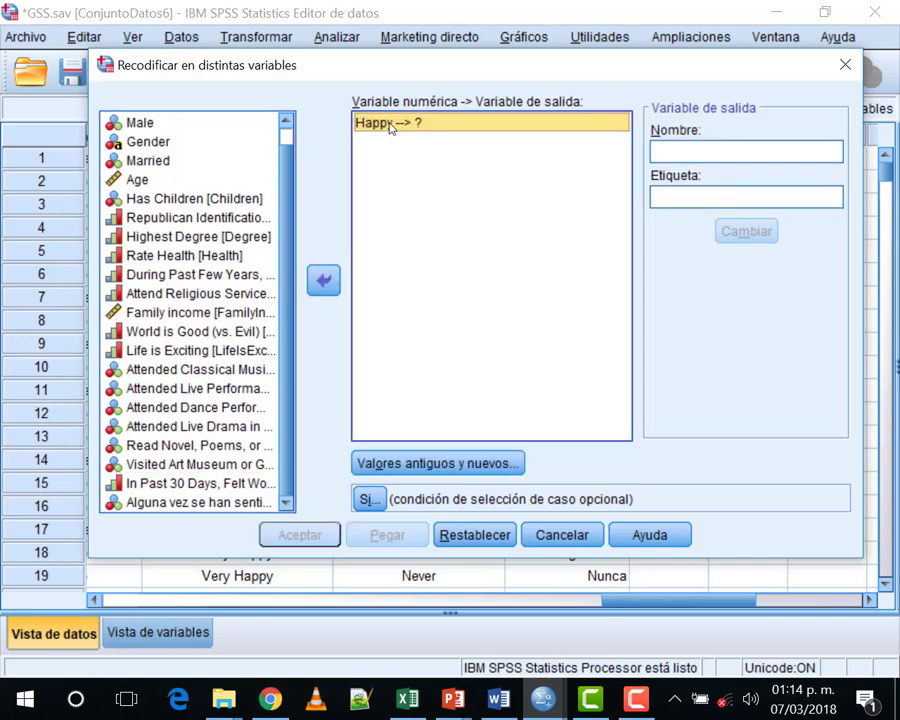
key("Delete")
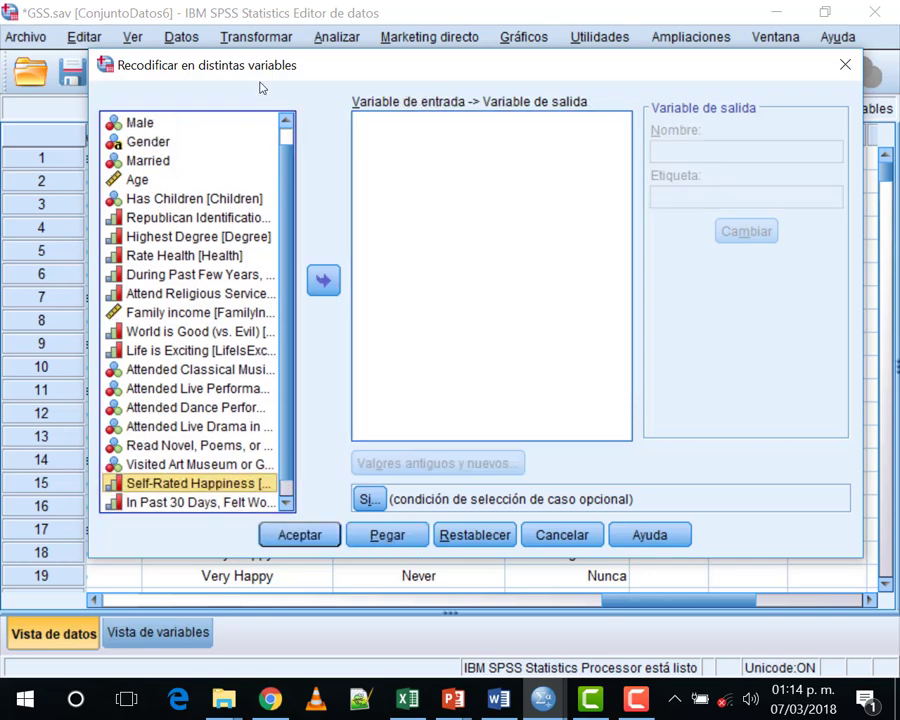
left_click(325, 282)
left_click(325, 282)
left_click_drag(190, 482, 420, 180)
left_click(400, 123)
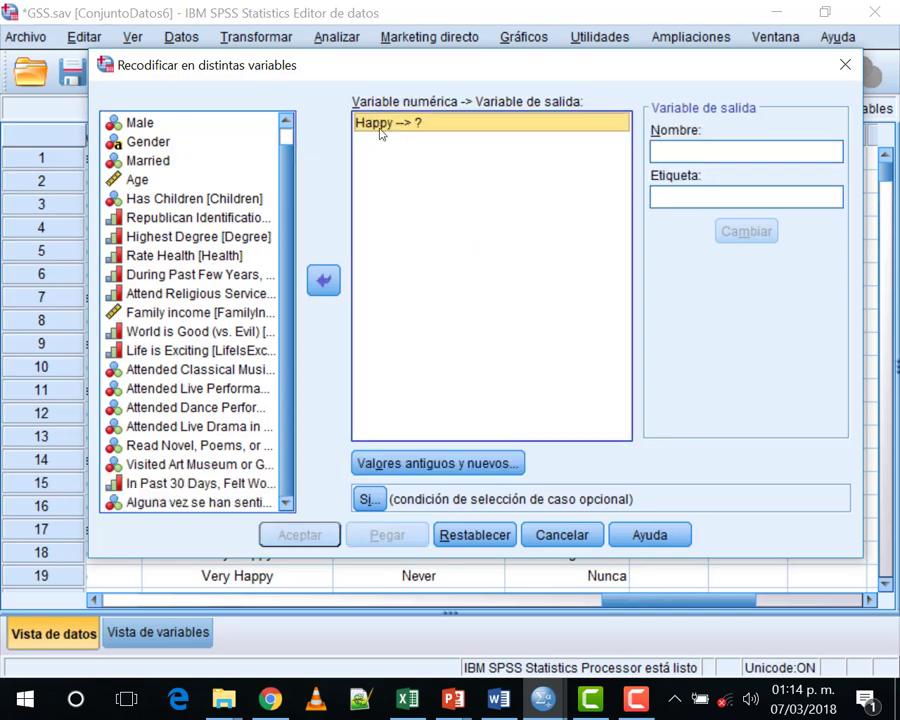
key("Delete")
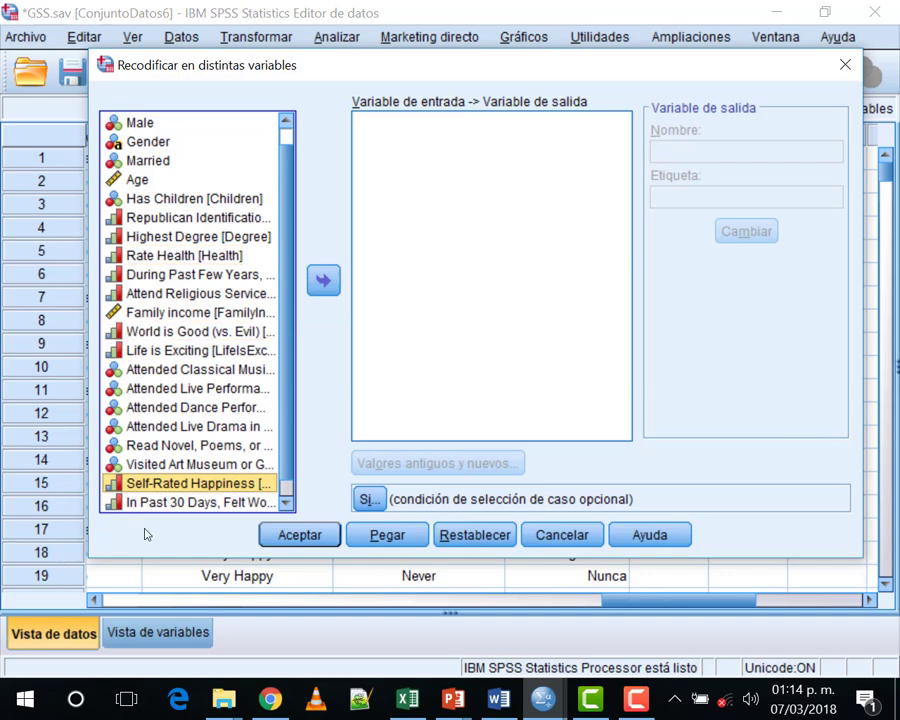
double_click(175, 490)
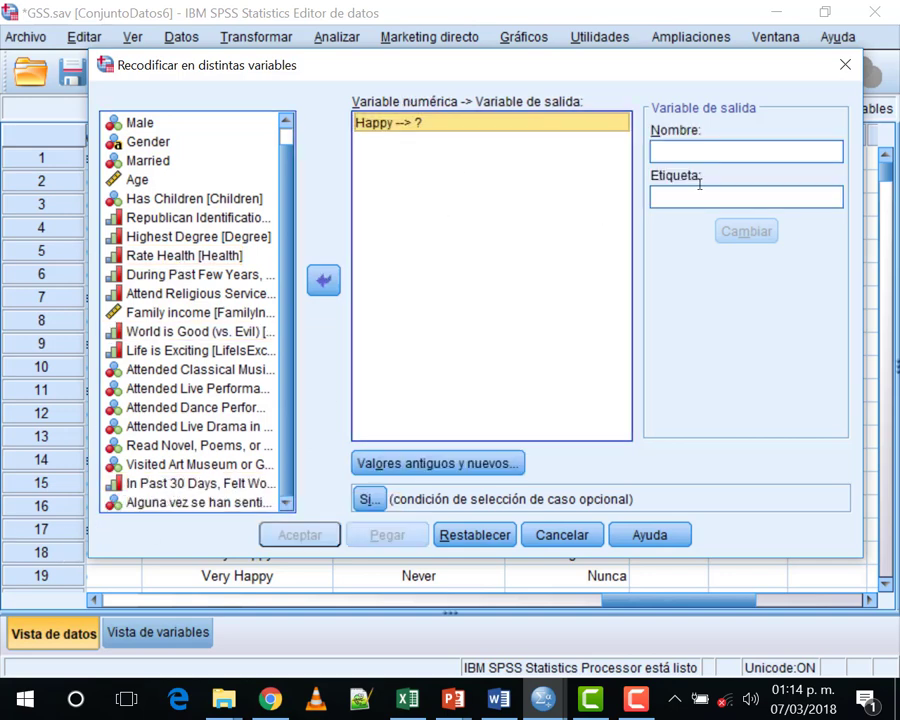
Name the output variable for Happy MuyFeliz, label it "gente muy feliz", and apply the change
left_click(687, 148)
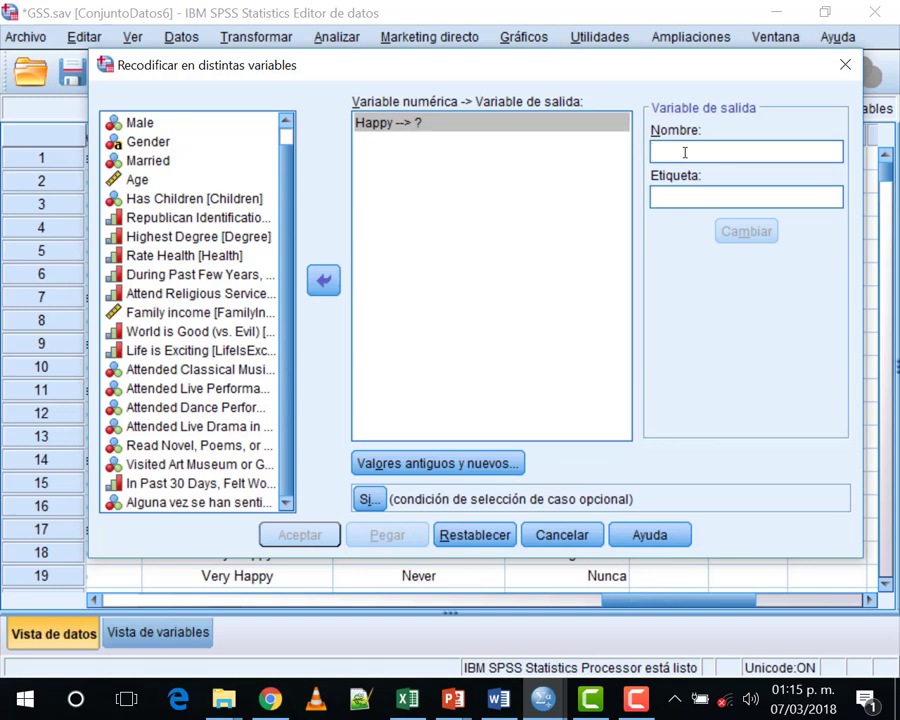
type("Mu")
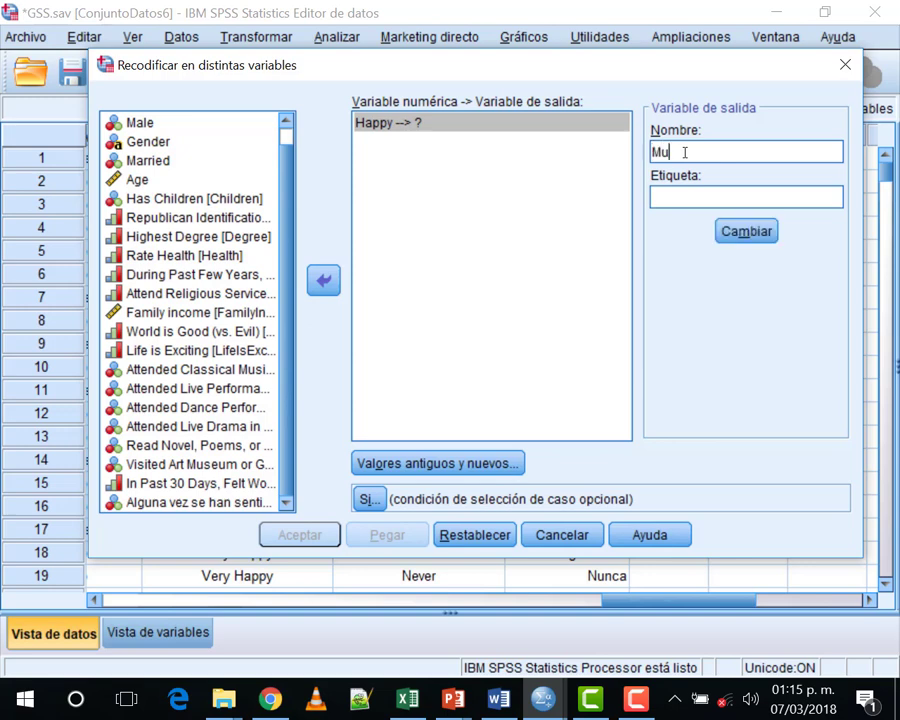
type("yFelizgente muy feliz")
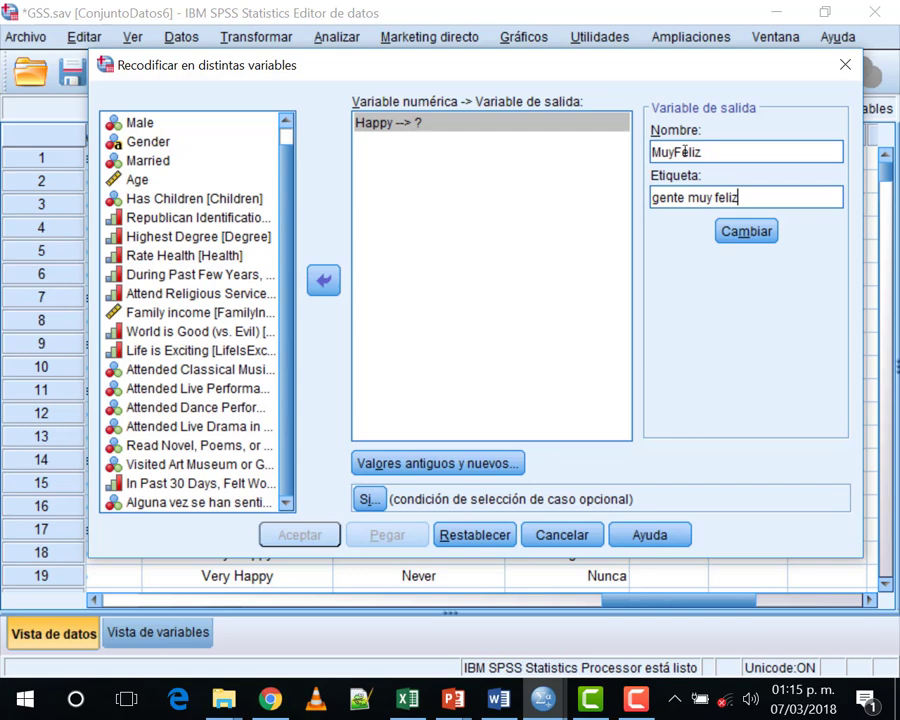
left_click(737, 231)
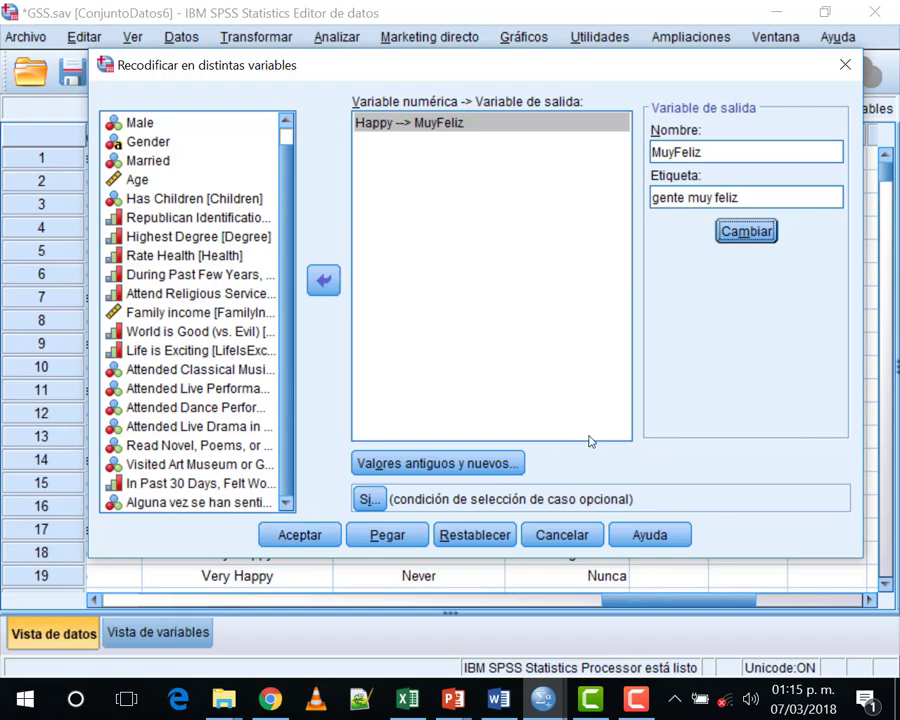
Open the old and new values and remove the rules 0 to 0 and 1 thru Highest to 1
left_click(460, 462)
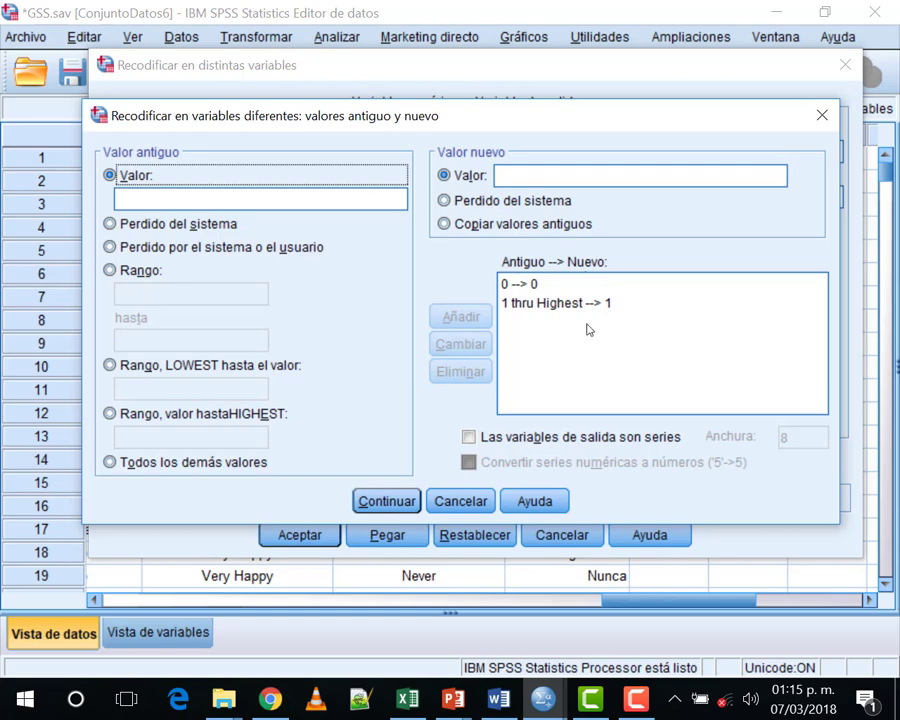
left_click(517, 283)
left_click(460, 371)
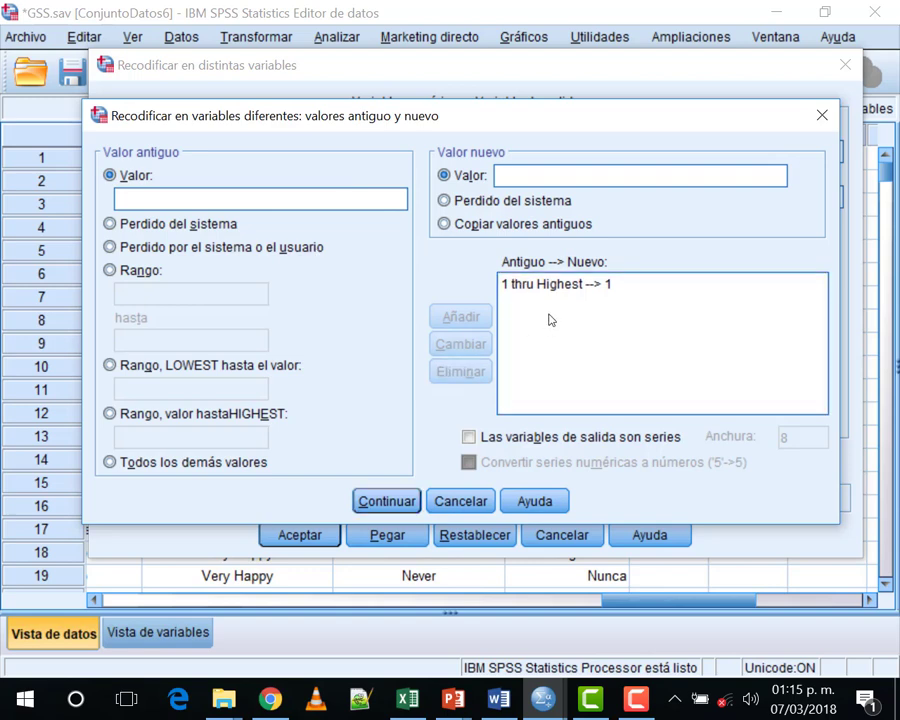
left_click(560, 284)
left_click(460, 371)
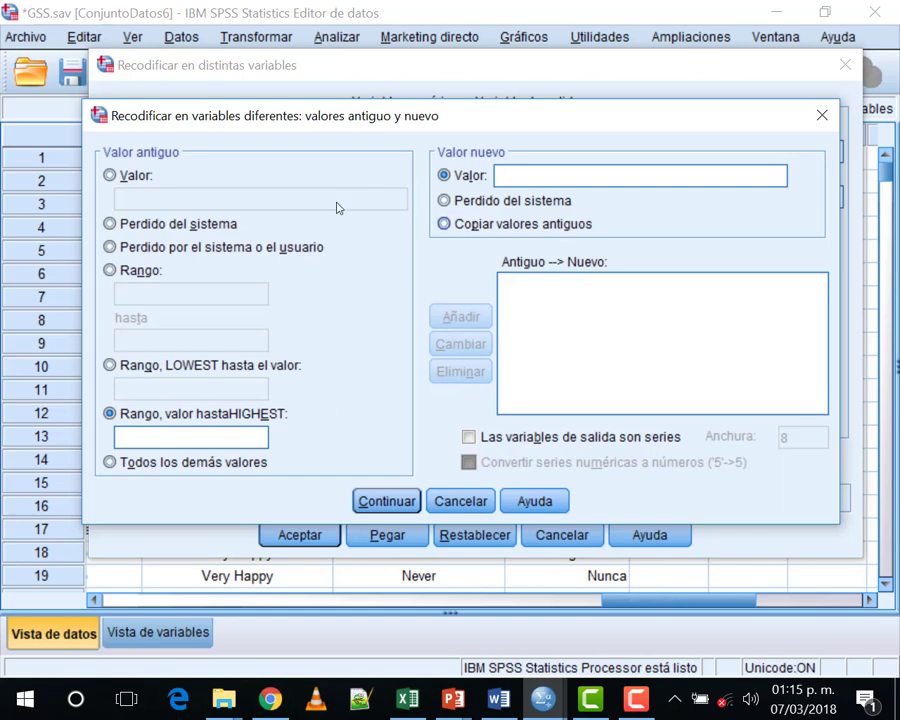
Add a rule recoding old value 3 to new value 2 and select it in the rule list
left_click(130, 196)
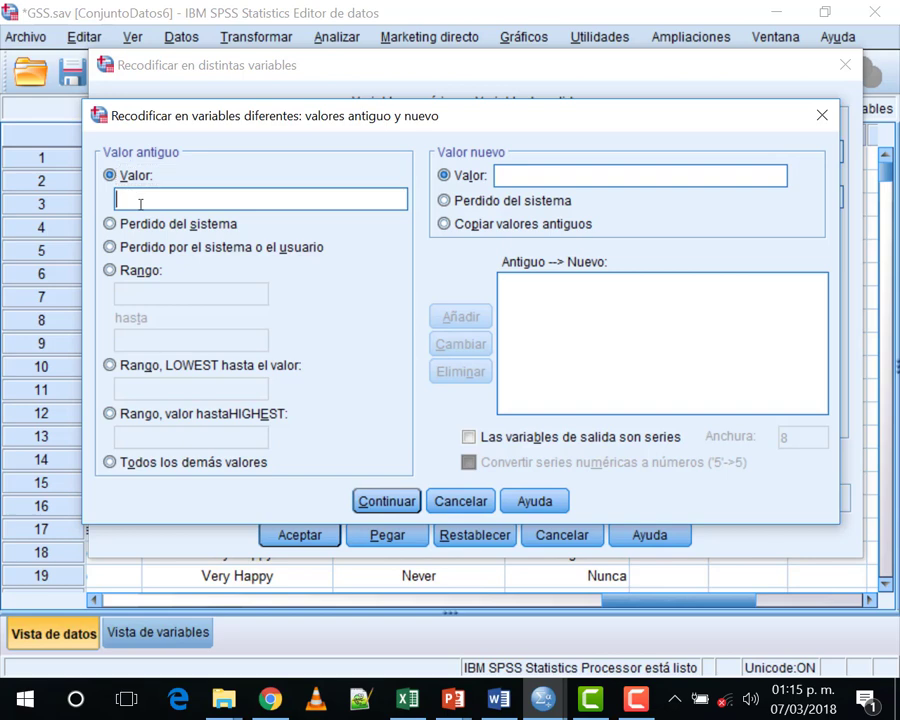
type("3")
left_click(594, 174)
type("3")
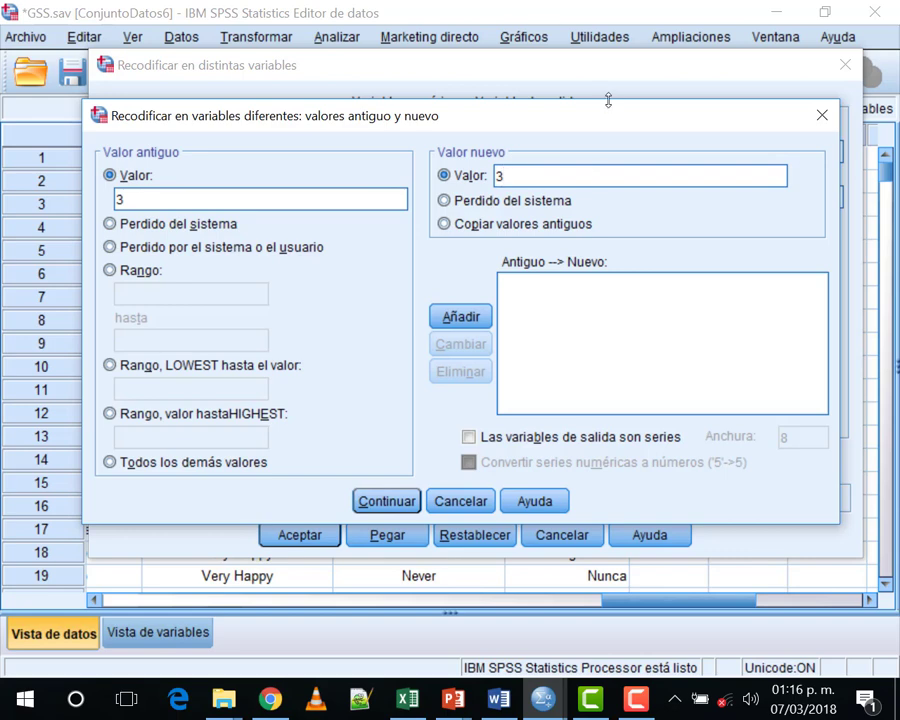
left_click(446, 176)
key("BackSpace")
type("2")
left_click(467, 331)
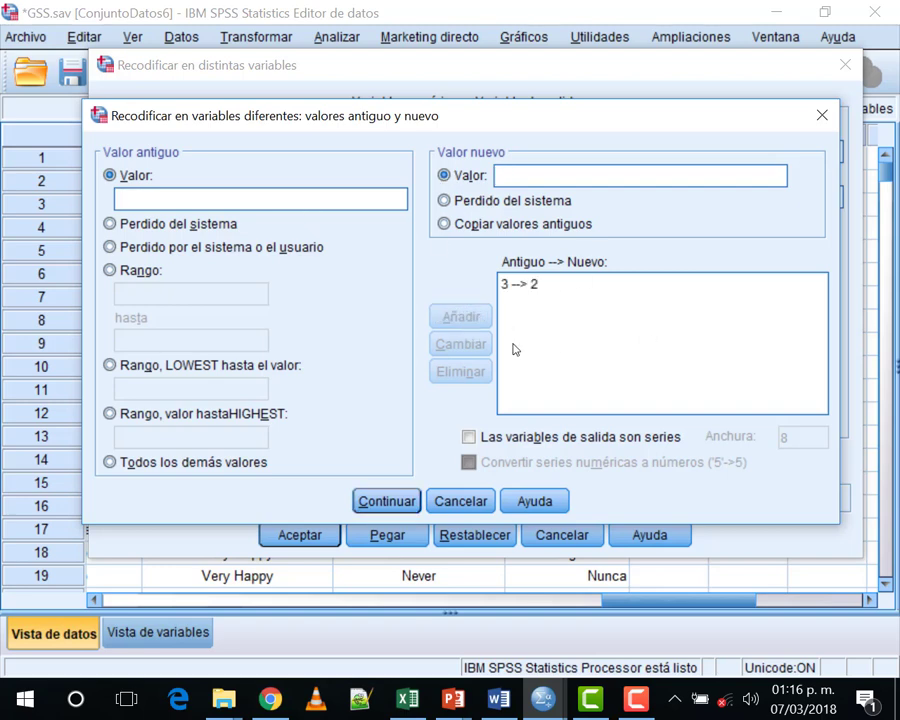
left_click(524, 286)
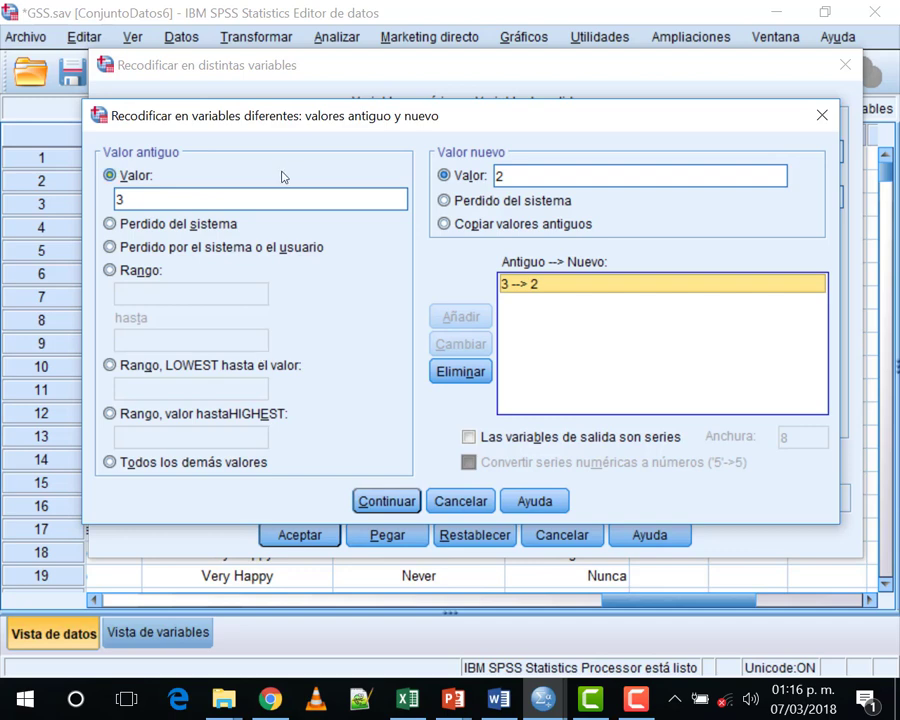
Add a rule recoding the old values from Lowest through 2 to new value 2
left_click(240, 366)
left_click(255, 414)
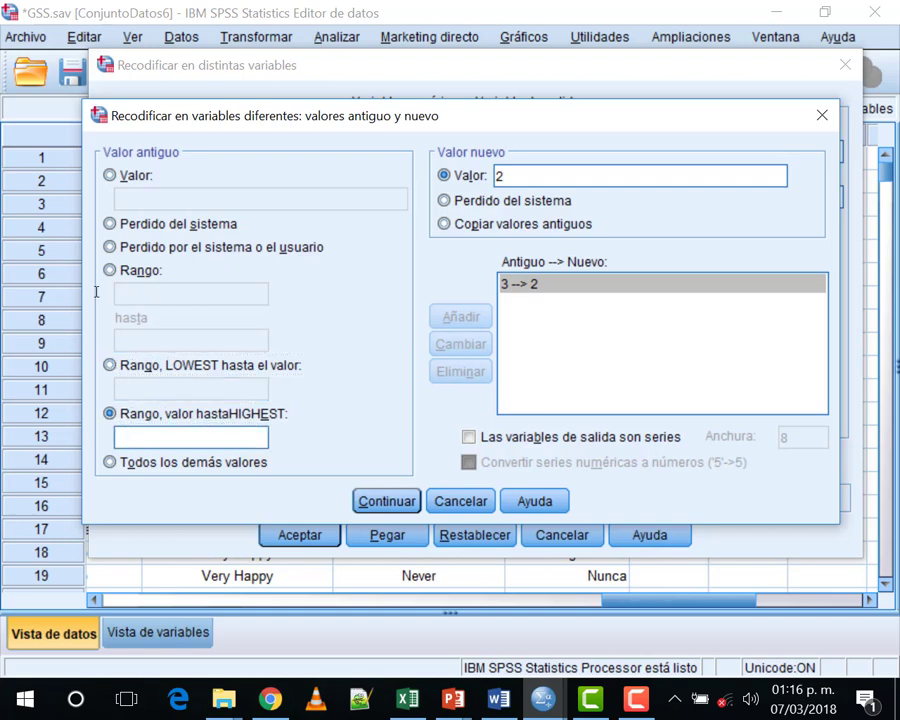
left_click(180, 370)
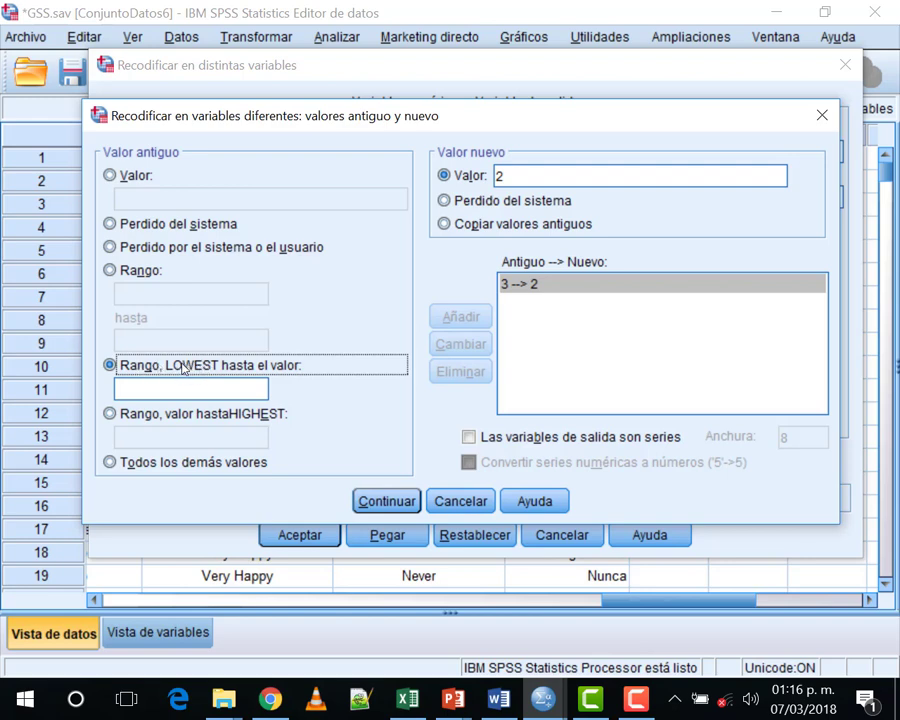
left_click(197, 390)
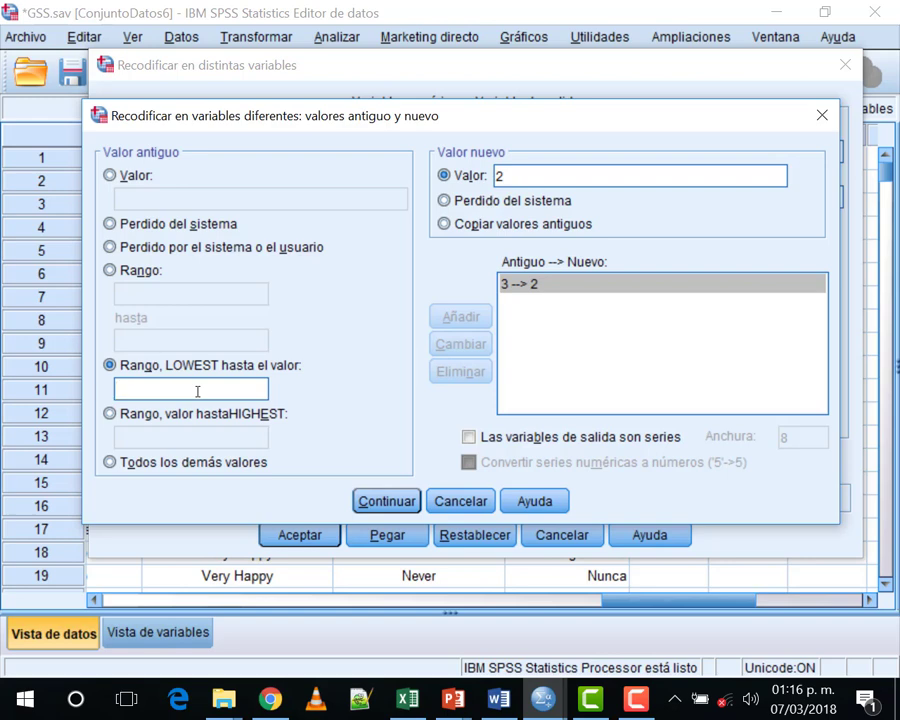
type("2")
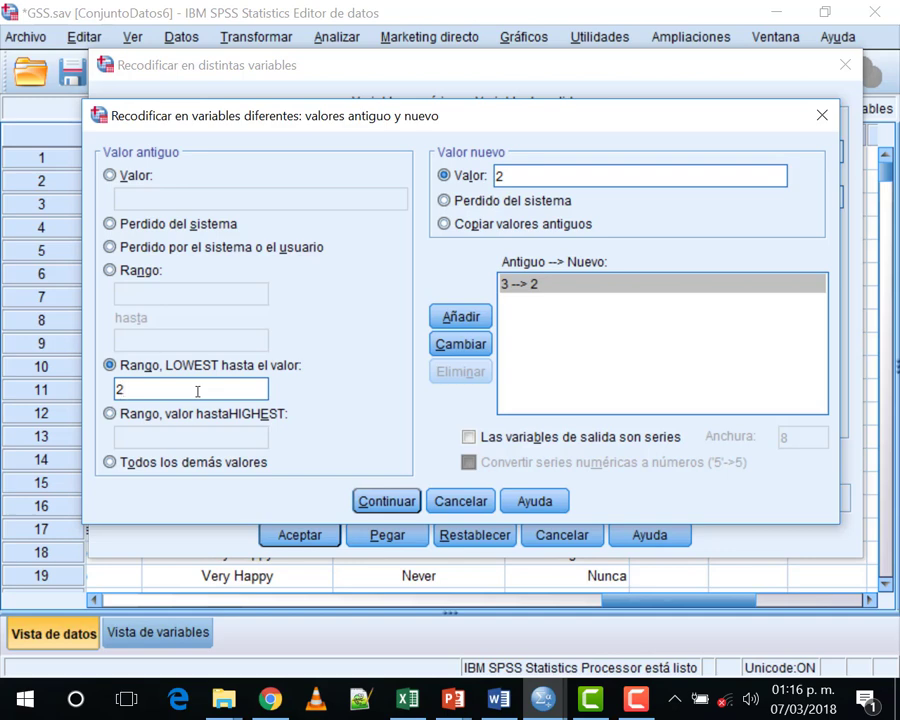
left_click(443, 316)
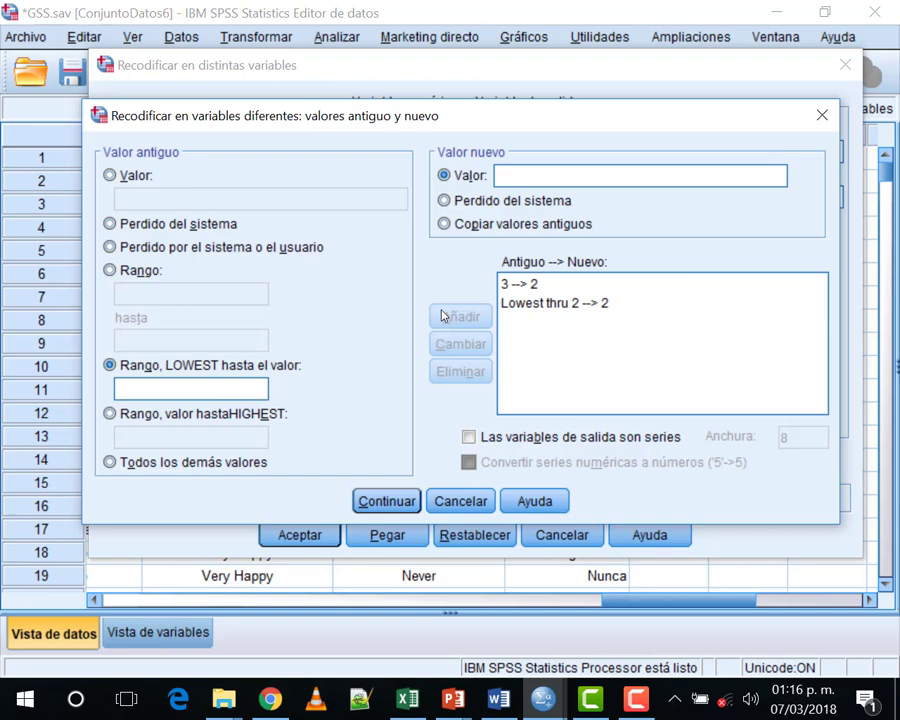
Change the new value of the Lowest thru 2 rule to 1
left_click(538, 303)
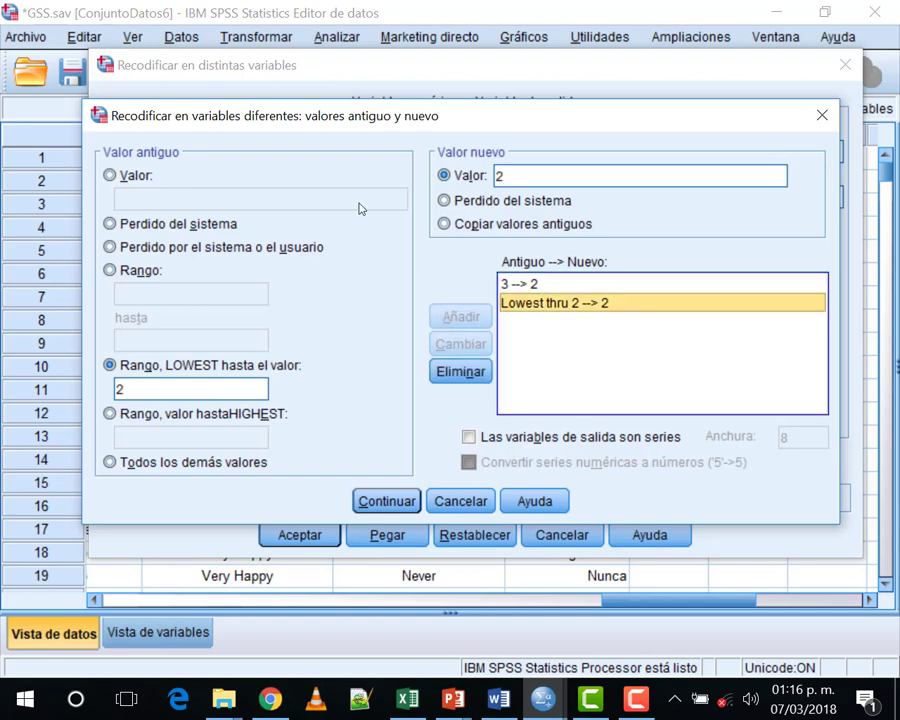
double_click(526, 172)
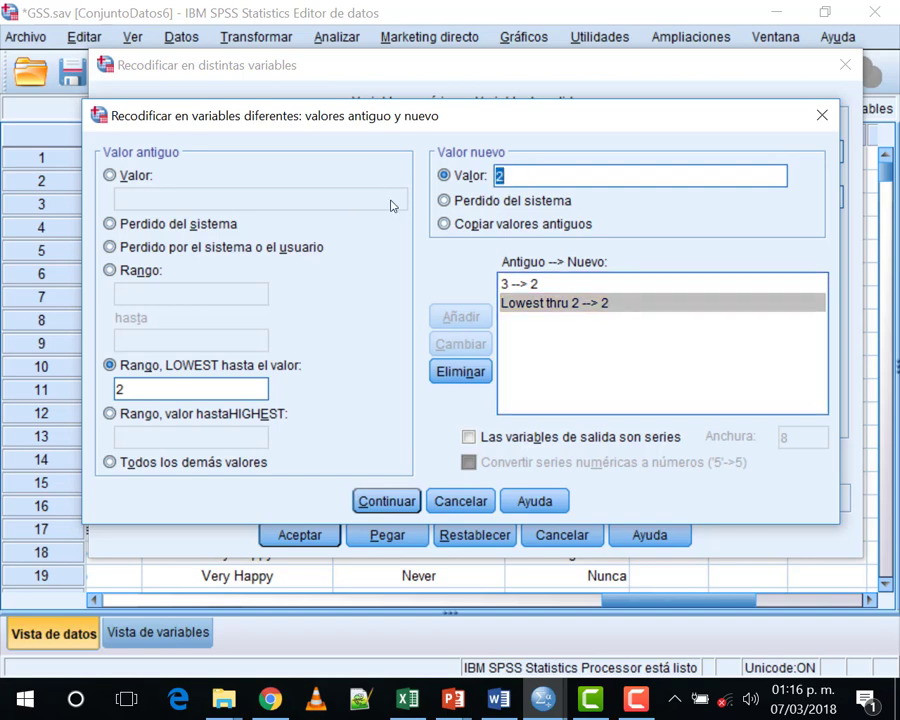
type("1")
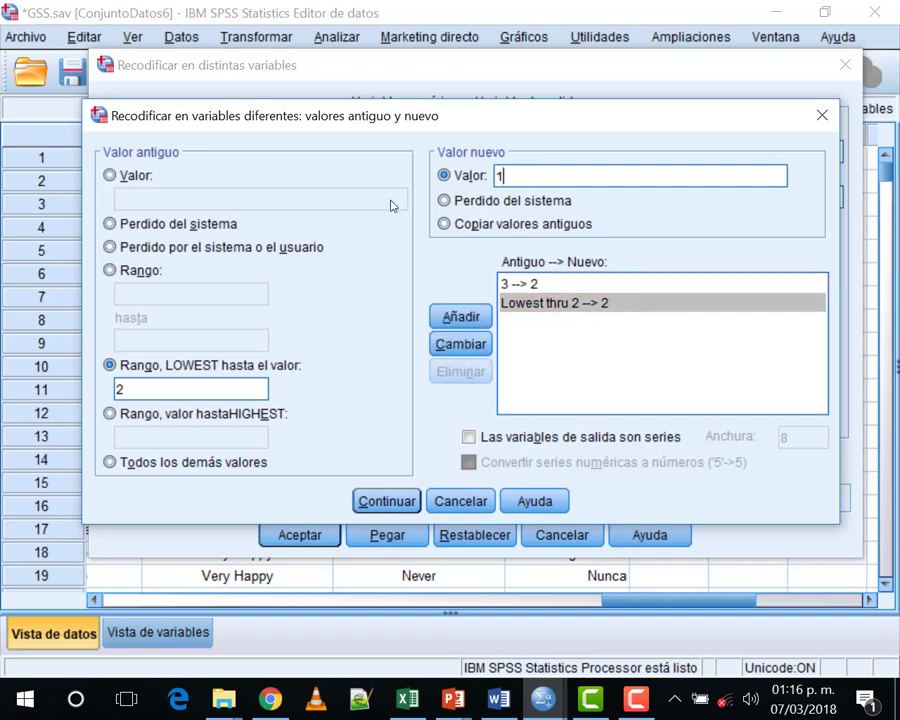
left_click(460, 344)
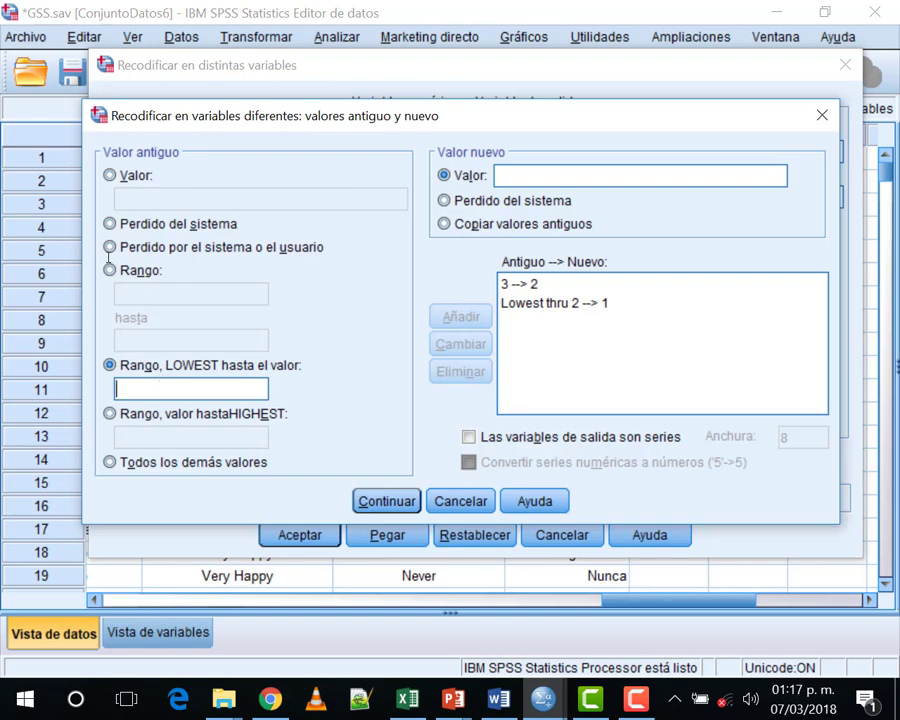
type("1")
left_click(504, 174)
type("1")
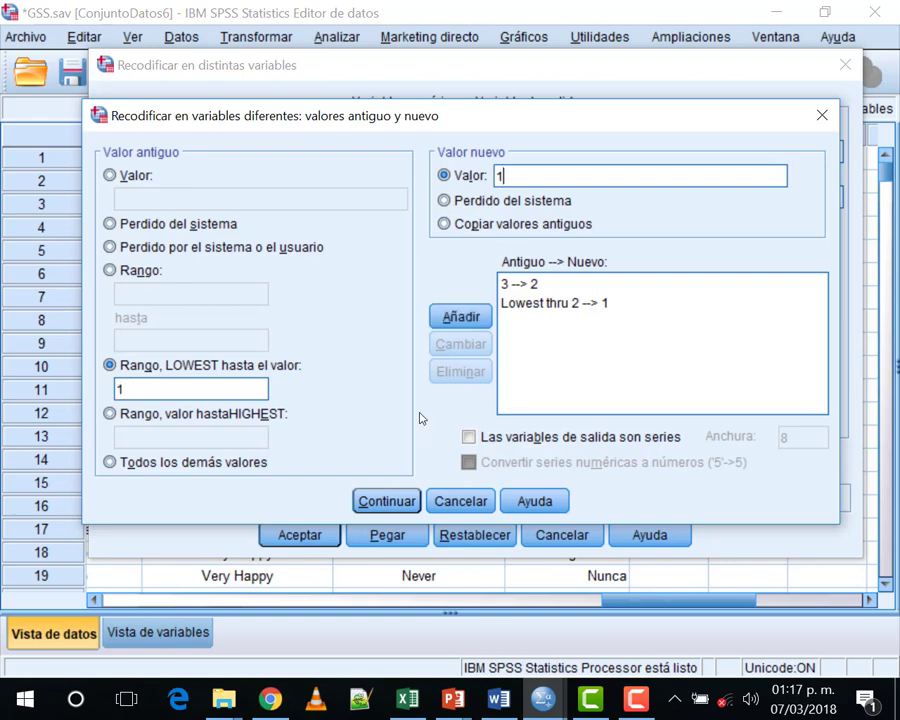
left_click(117, 389)
double_click(120, 389)
key("BackSpace")
double_click(502, 178)
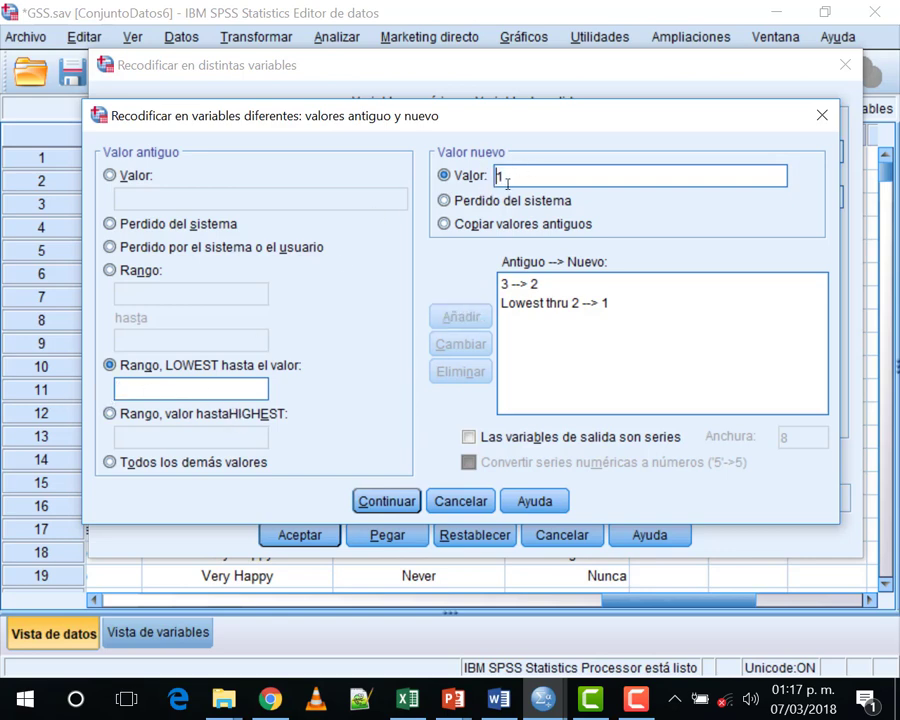
key("BackSpace")
Remove the Lowest thru 2 rule and add it again, recoding Lowest through 2 to new value 1
left_click(600, 302)
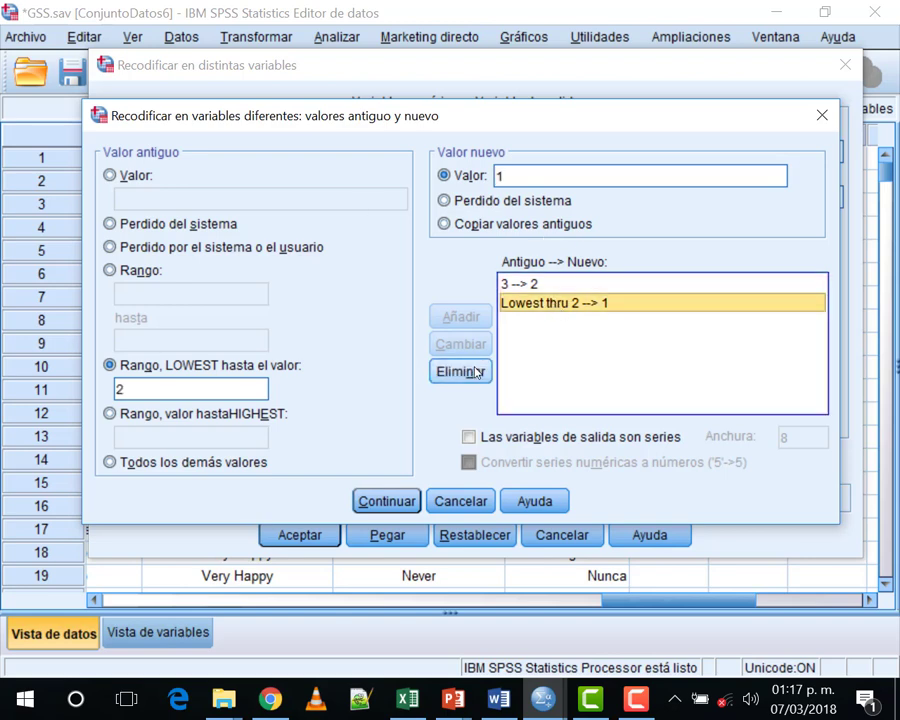
left_click(461, 371)
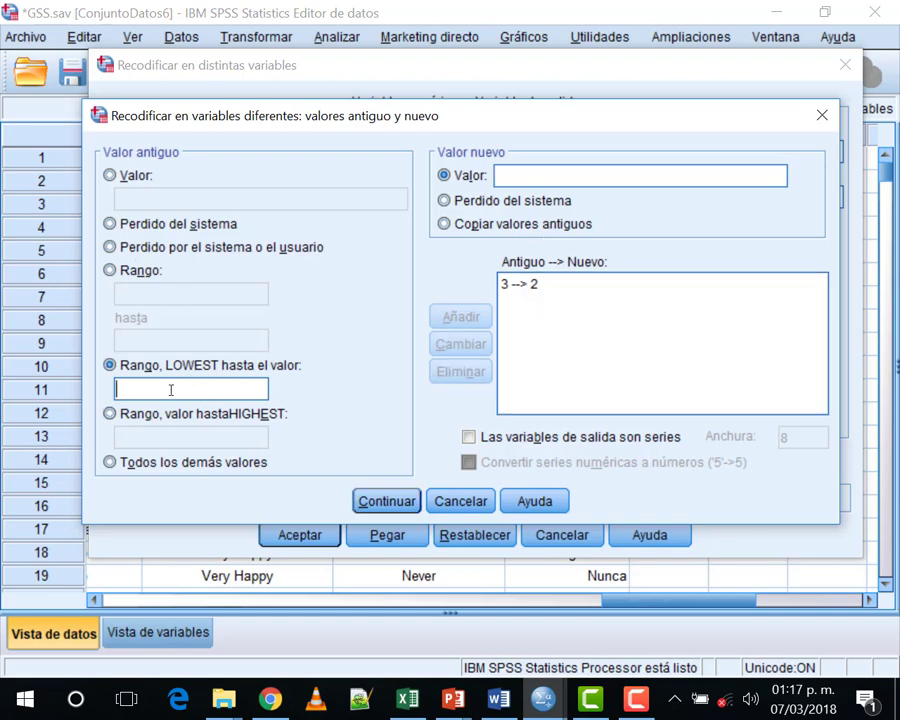
left_click(210, 368)
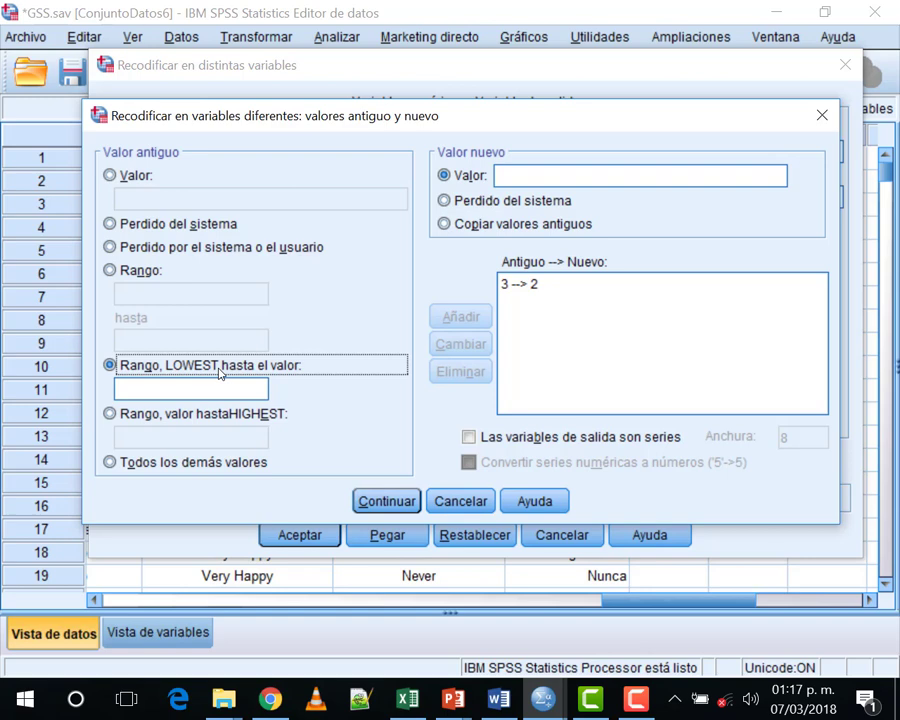
left_click(193, 391)
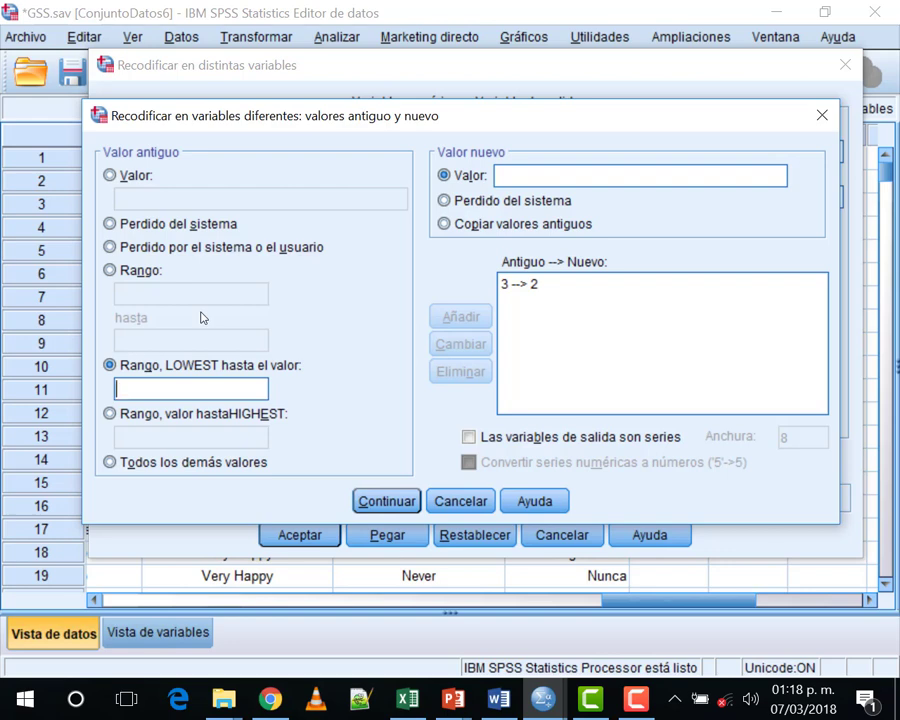
type("2")
left_click(510, 178)
type("1")
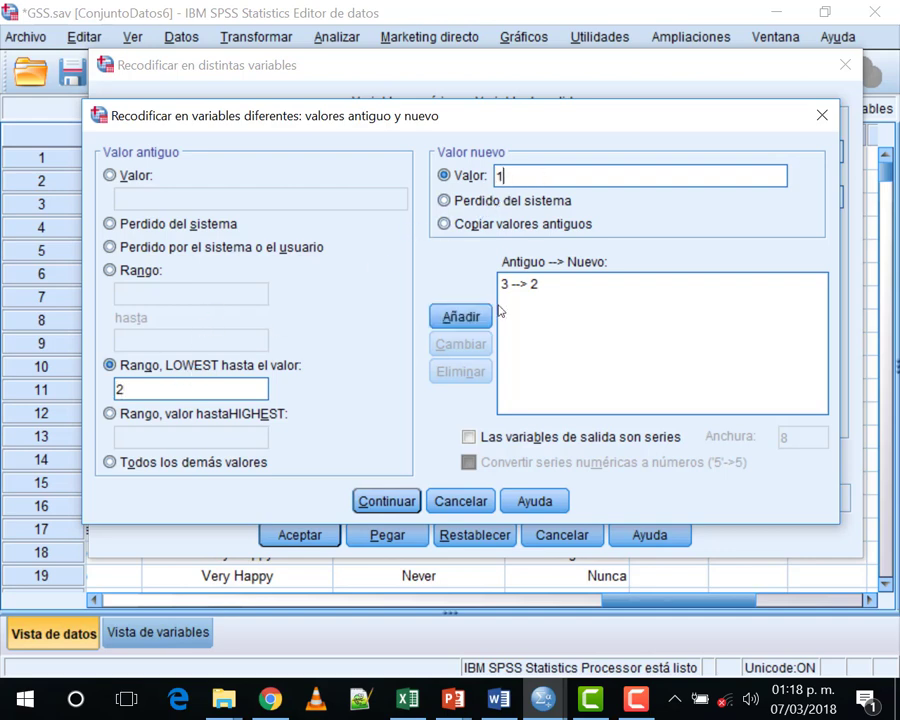
left_click(461, 317)
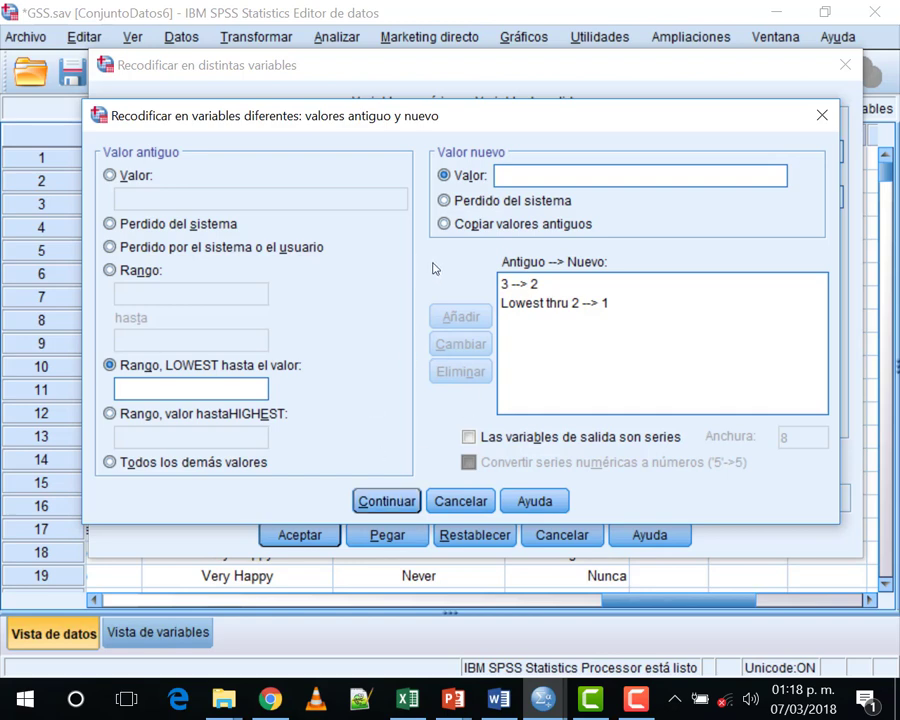
Confirm the old and new value rules and run the recode of Happy into MuyFeliz
left_click(106, 269)
left_click(162, 292)
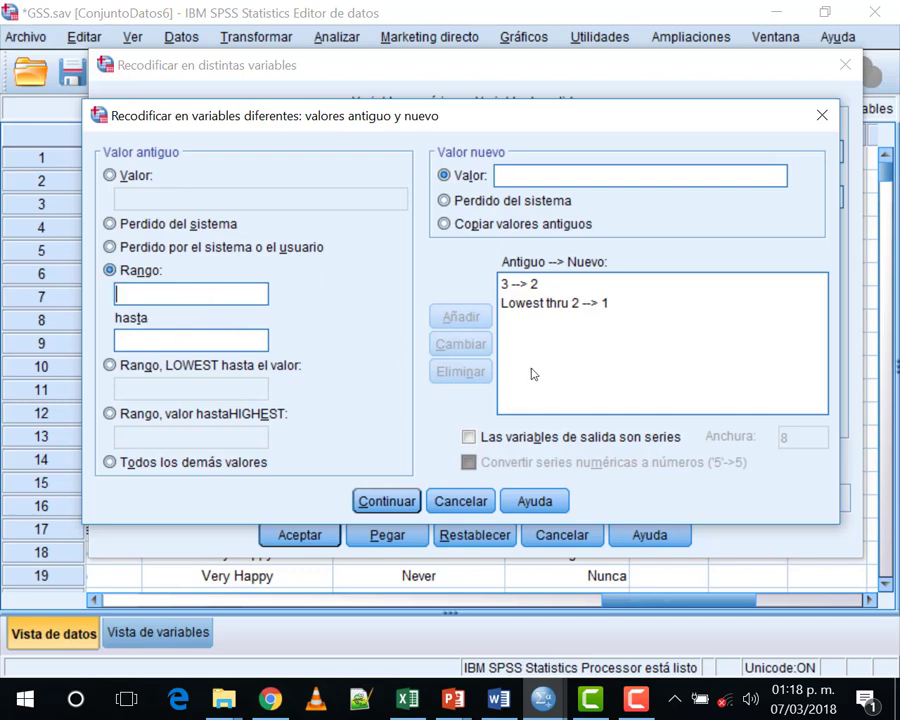
left_click(366, 500)
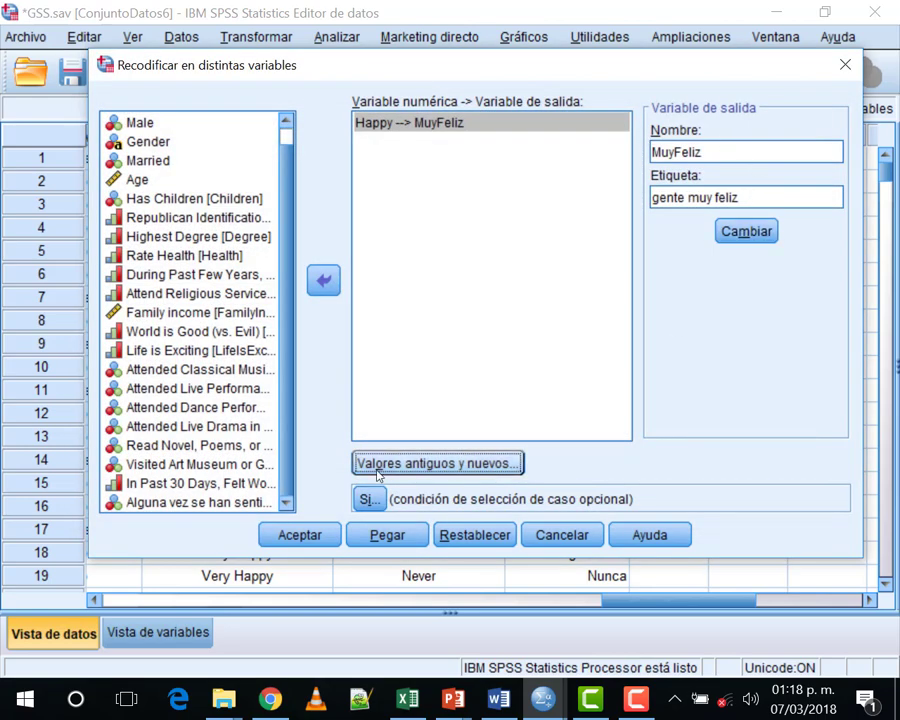
left_click(298, 536)
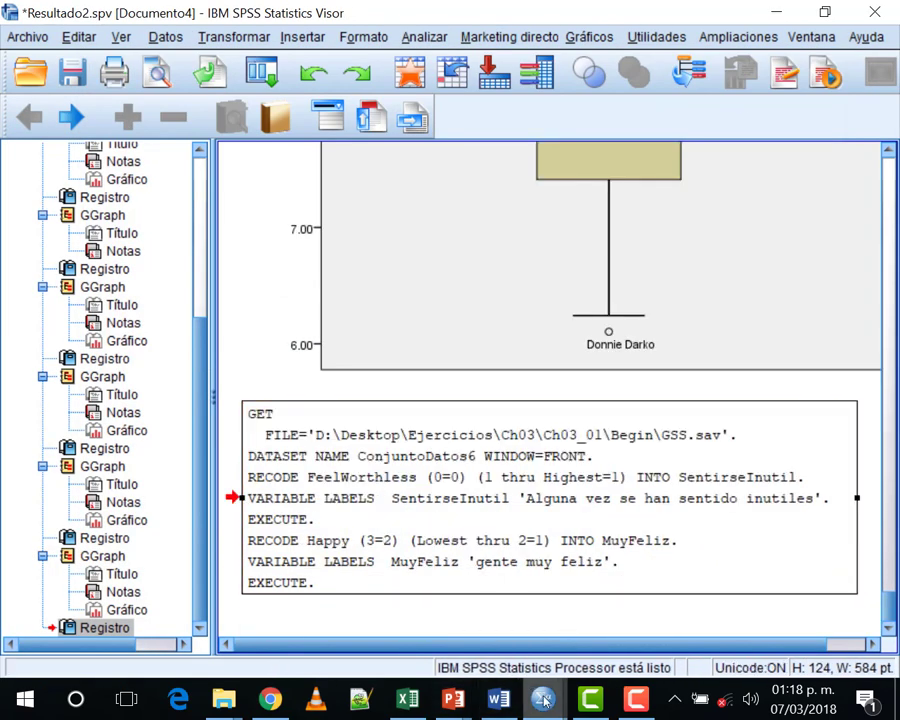
Return to the GSS.sav dataset, open the definition of MuyFeliz, and set its decimals to 0
mouse_move(543, 700)
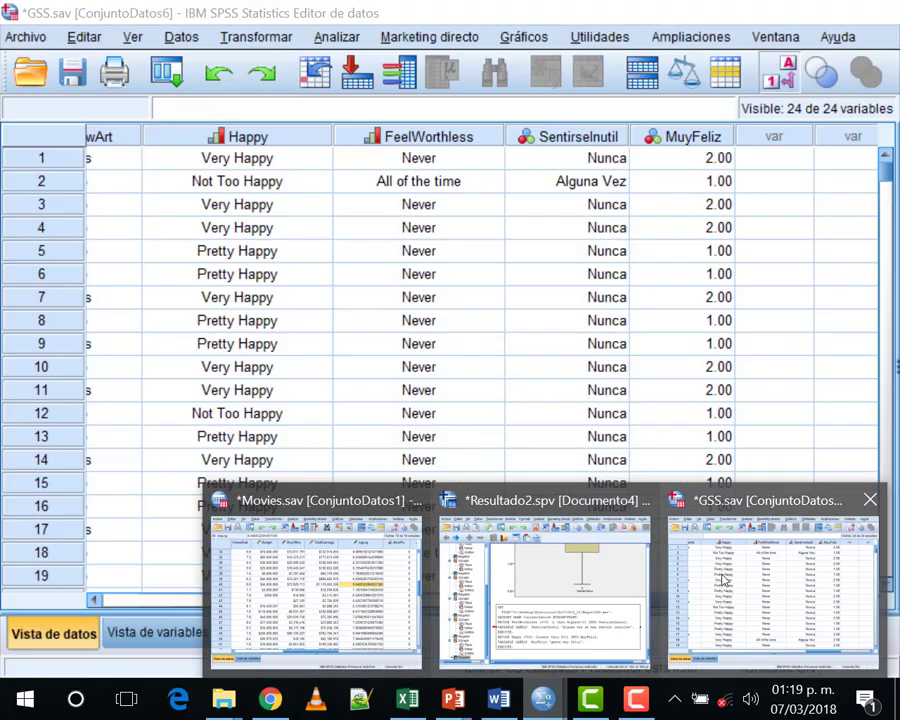
left_click(722, 578)
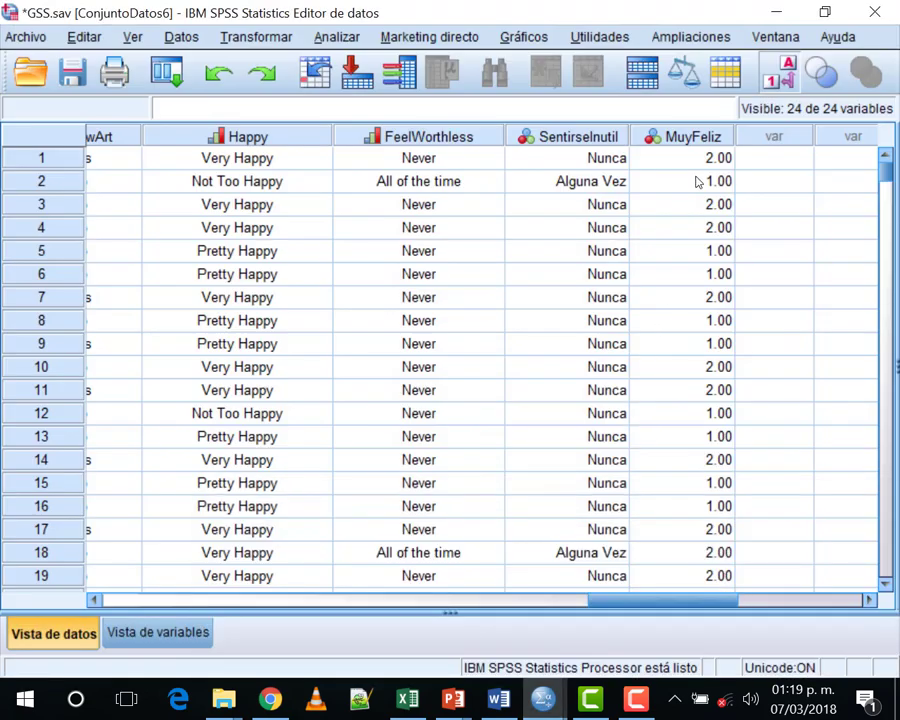
mouse_move(705, 139)
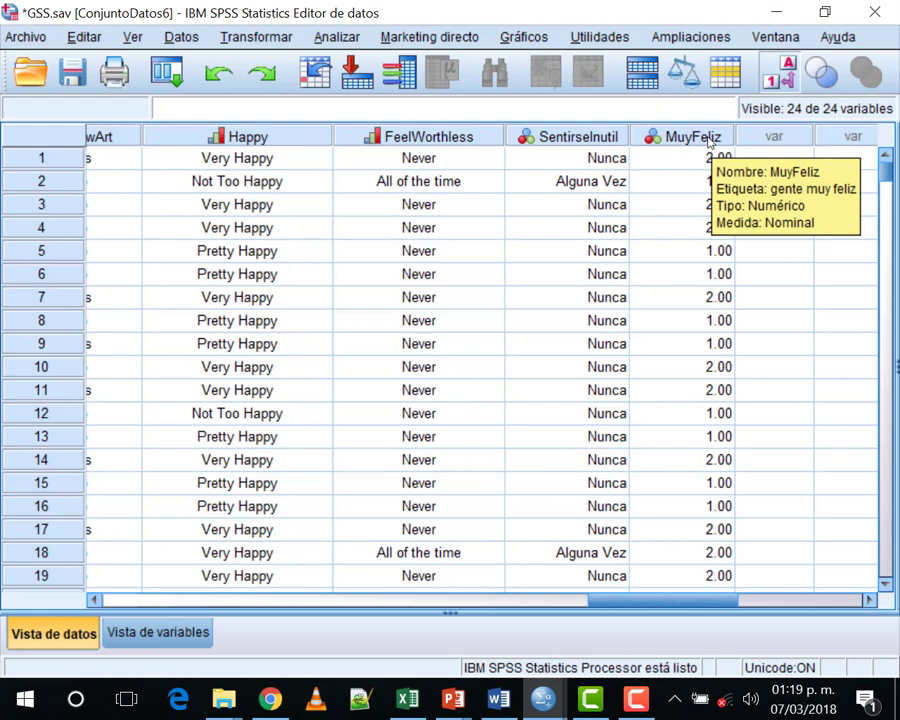
double_click(705, 137)
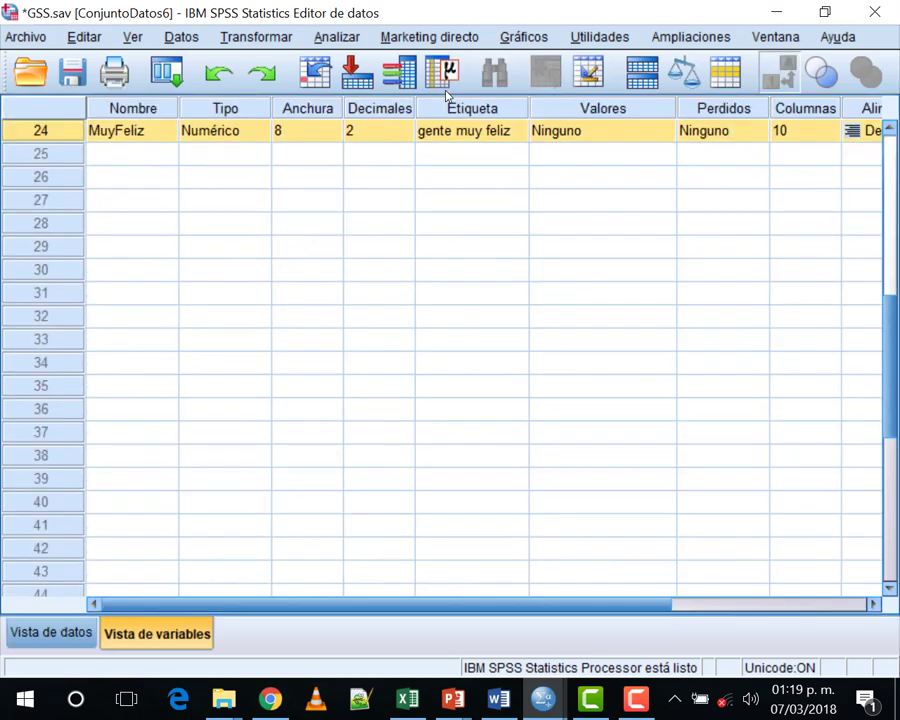
scroll(300, 215, "up", 5)
left_click(388, 480)
key("BackSpace")
type("0")
Reduce the width of the MuyFeliz variable to 1
left_click(311, 485)
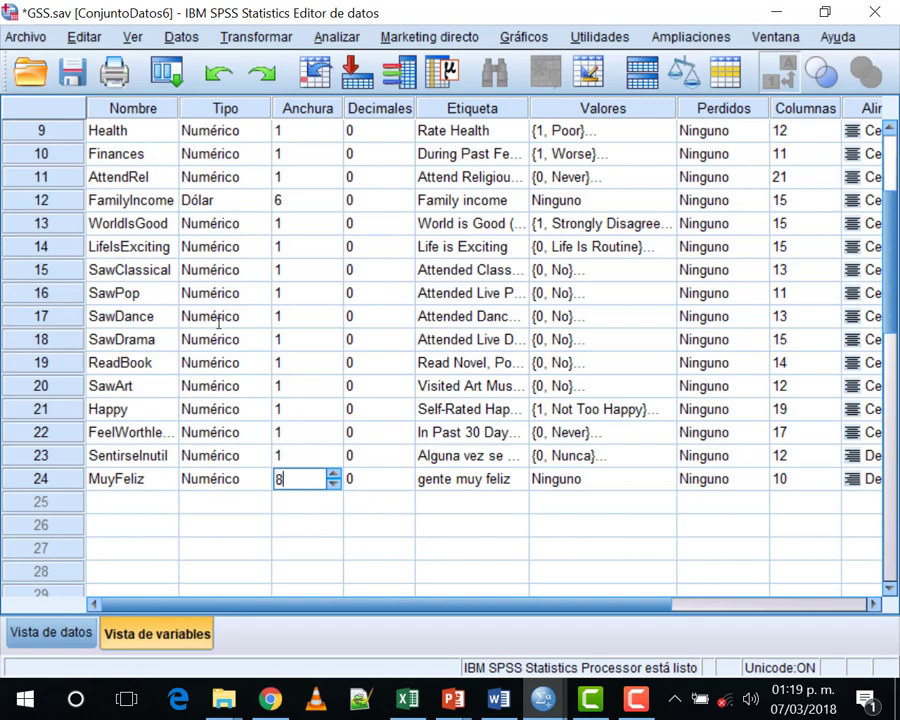
key("Down")
key("Down")
key("Down")
key("Down")
key("Down")
key("Down")
key("Down")
Open the value labels of MuyFeliz and add the label Feliz for value 1
left_click_drag(374, 604, 494, 610)
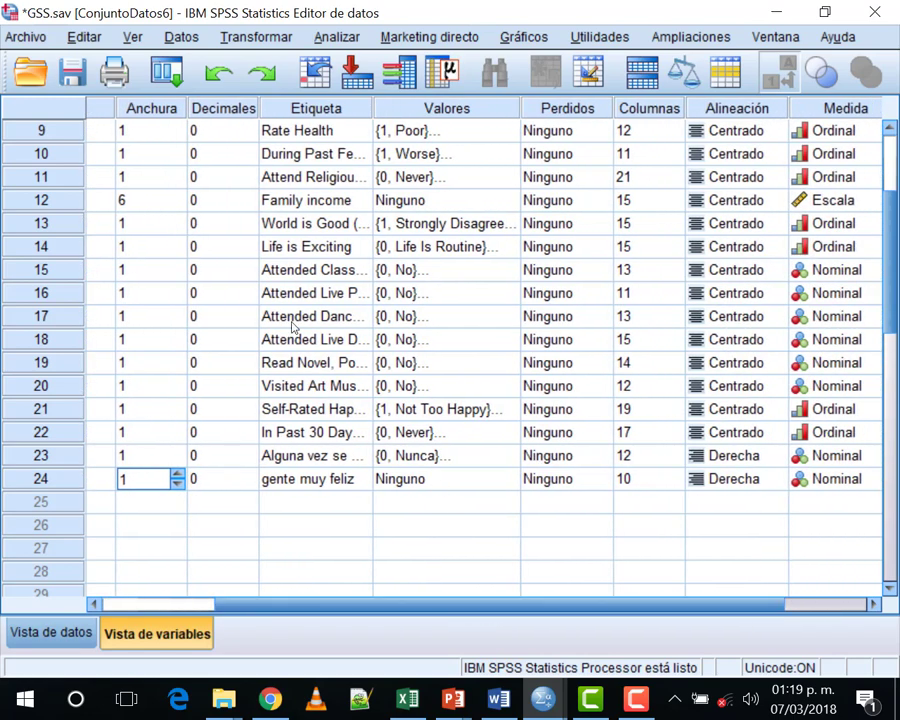
left_click(444, 480)
left_click(508, 479)
left_click(312, 262)
type("1")
left_click(335, 292)
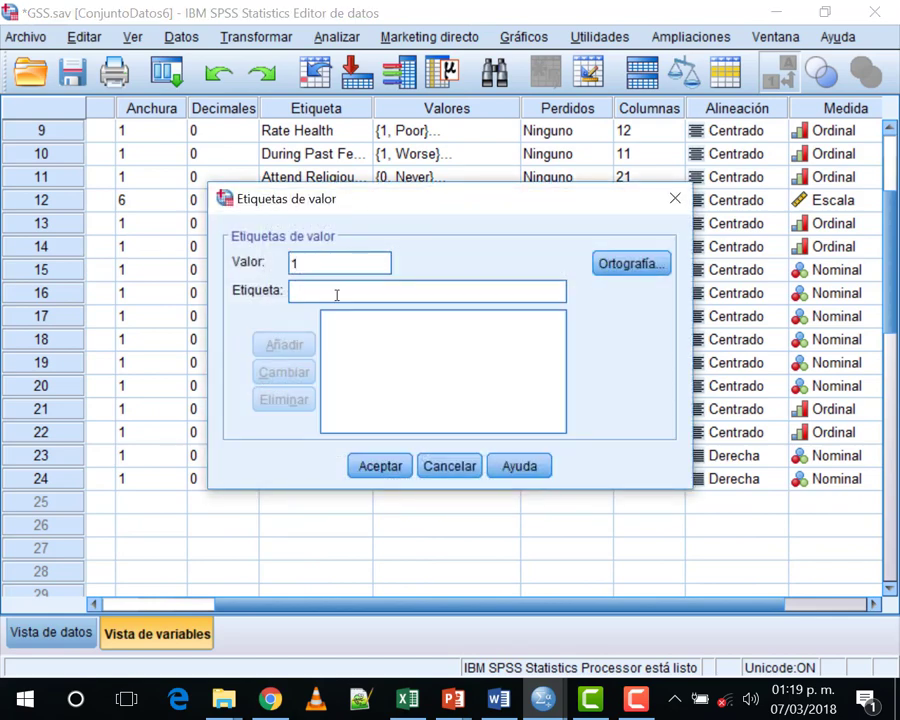
type("Feliz")
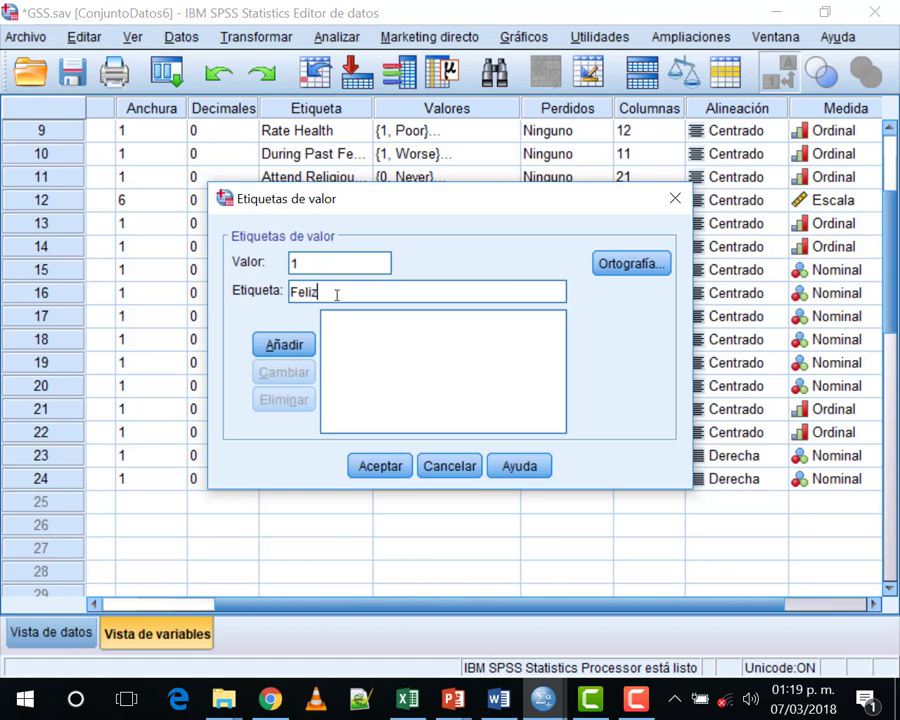
left_click(284, 344)
Add the label Muy Feliz for value 2 and accept the value labels
type("2")
left_click(371, 292)
type("Muy Feliz")
left_click(284, 344)
left_click(377, 466)
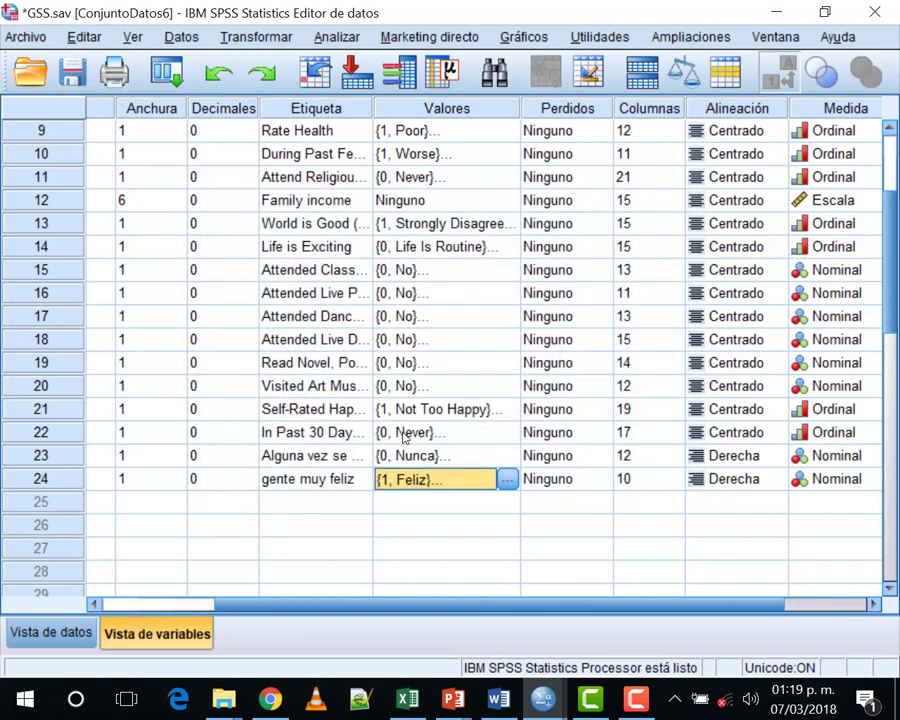
Return to the data view and compare the labelled MuyFeliz cases with the original Happy column
left_click(65, 633)
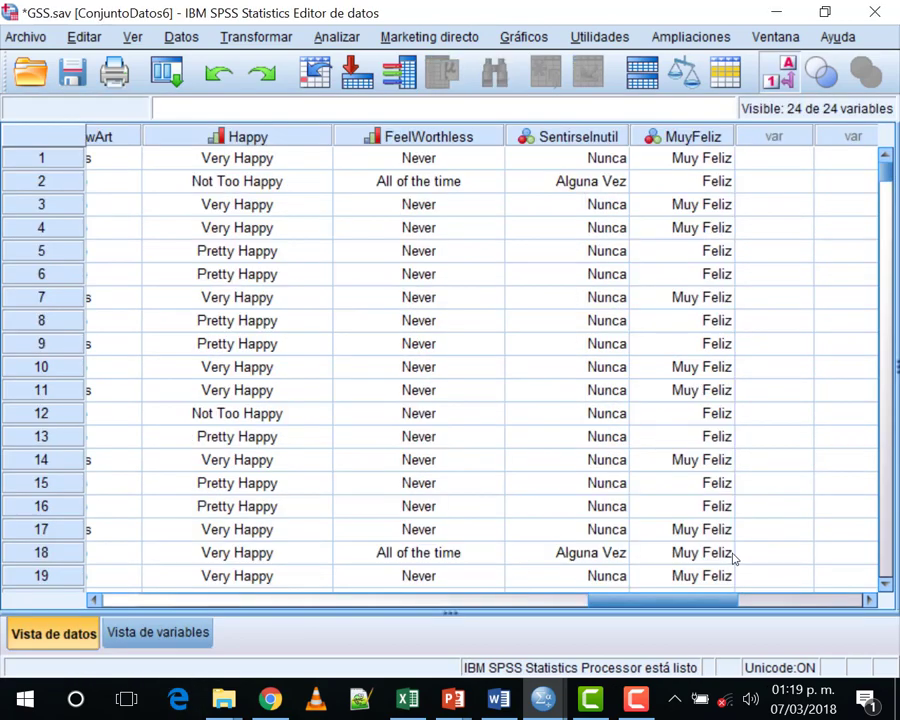
left_click(686, 604)
left_click_drag(686, 604, 709, 598)
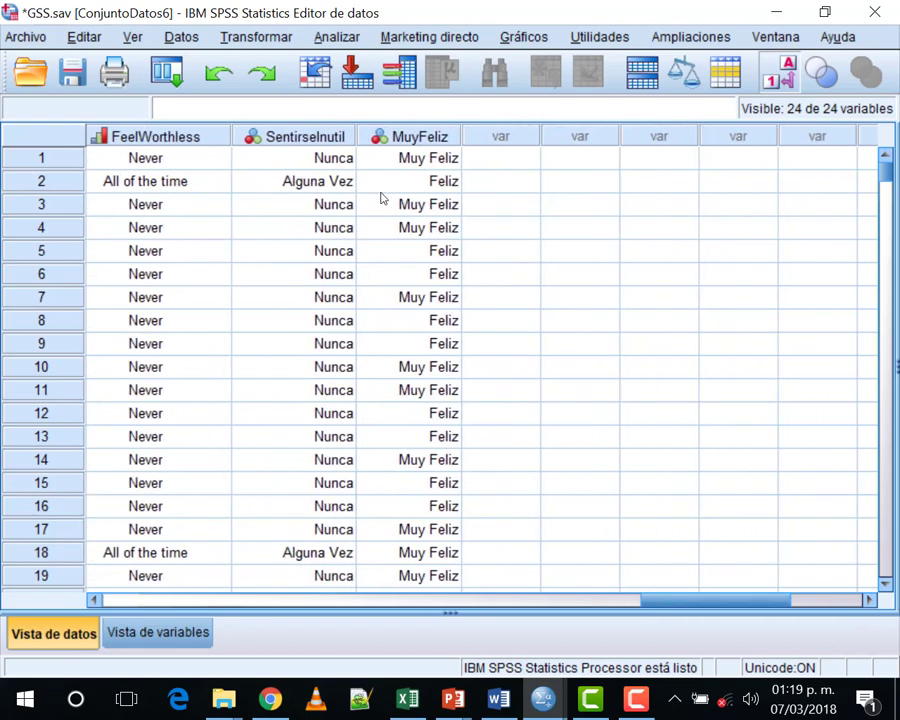
scroll(468, 410, "down", 20)
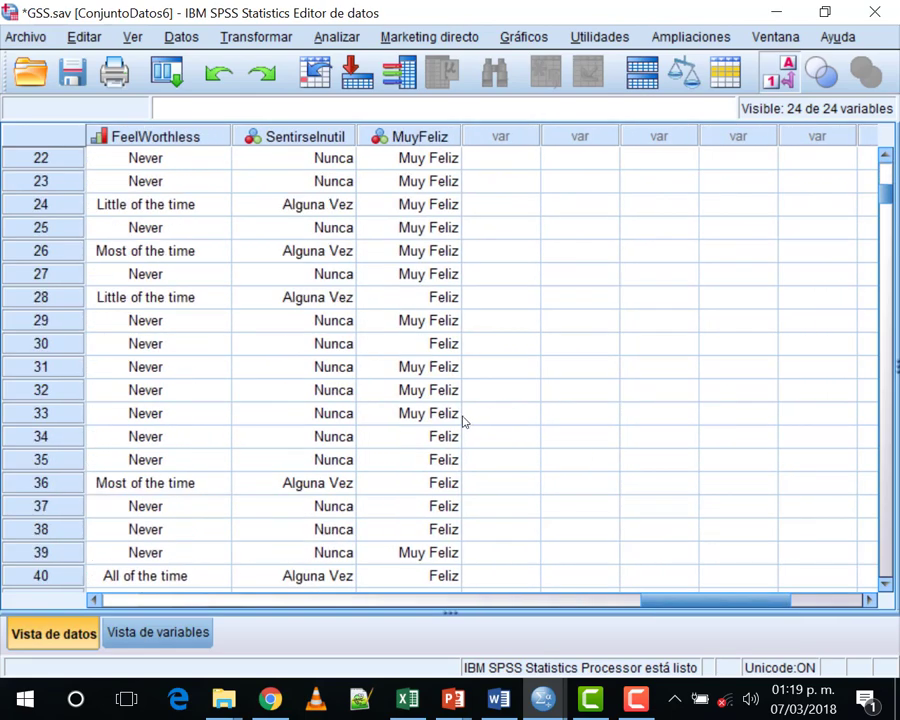
scroll(459, 424, "down", 20)
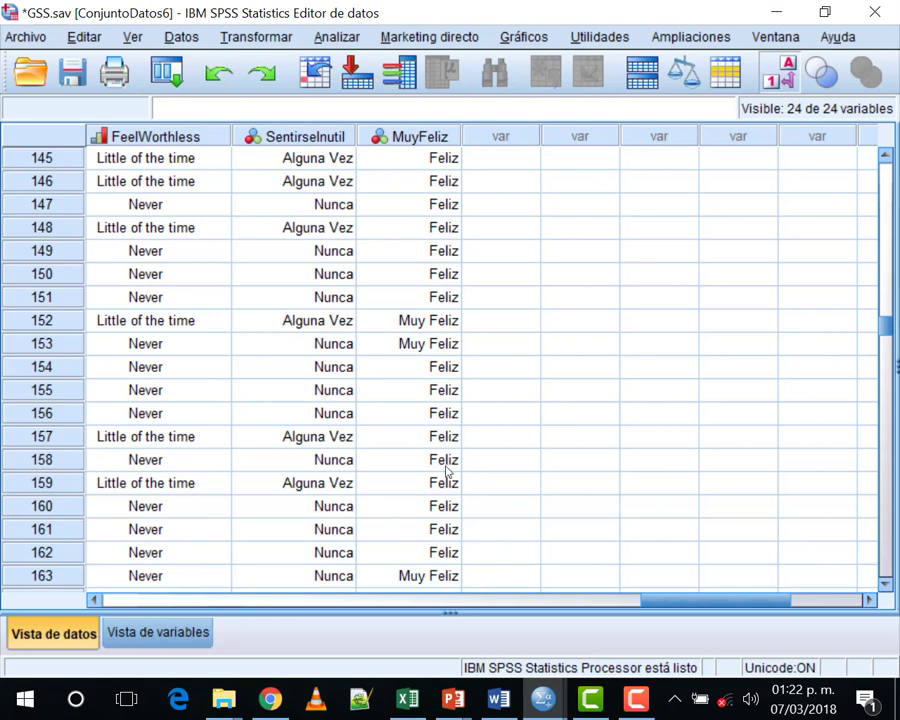
left_click_drag(688, 600, 445, 488)
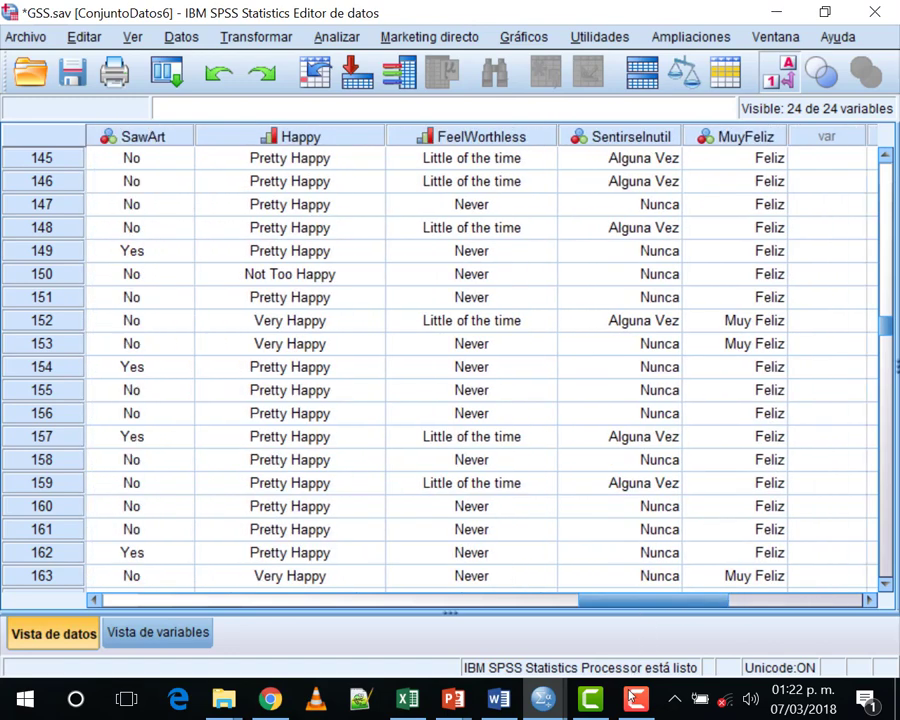
left_click(293, 136)
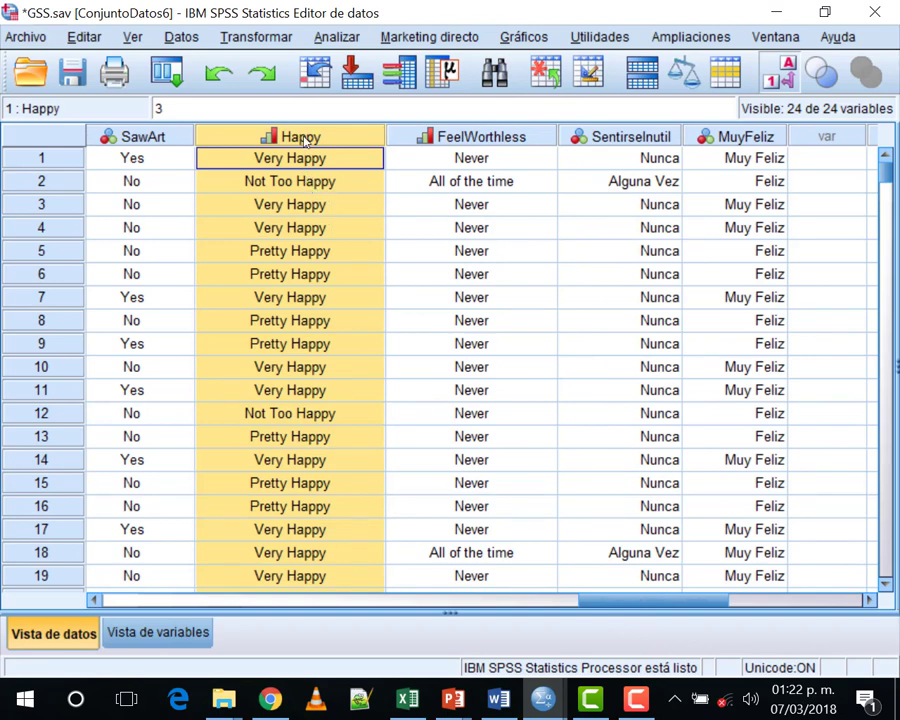
mouse_move(304, 141)
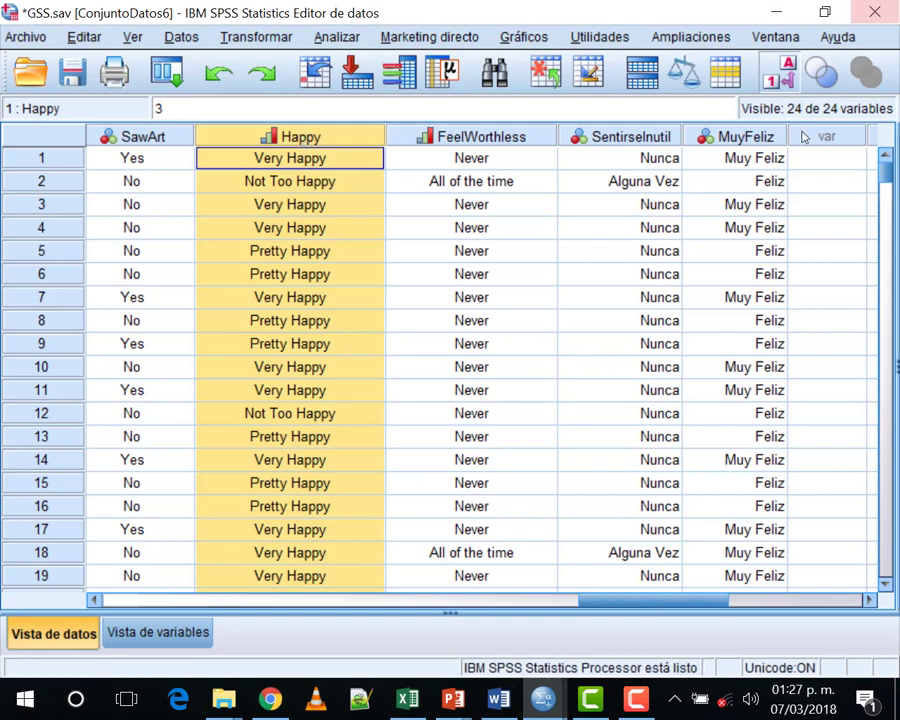
Review the value labels defined for MuyFeliz and close them without changes
key("ctrl+t")
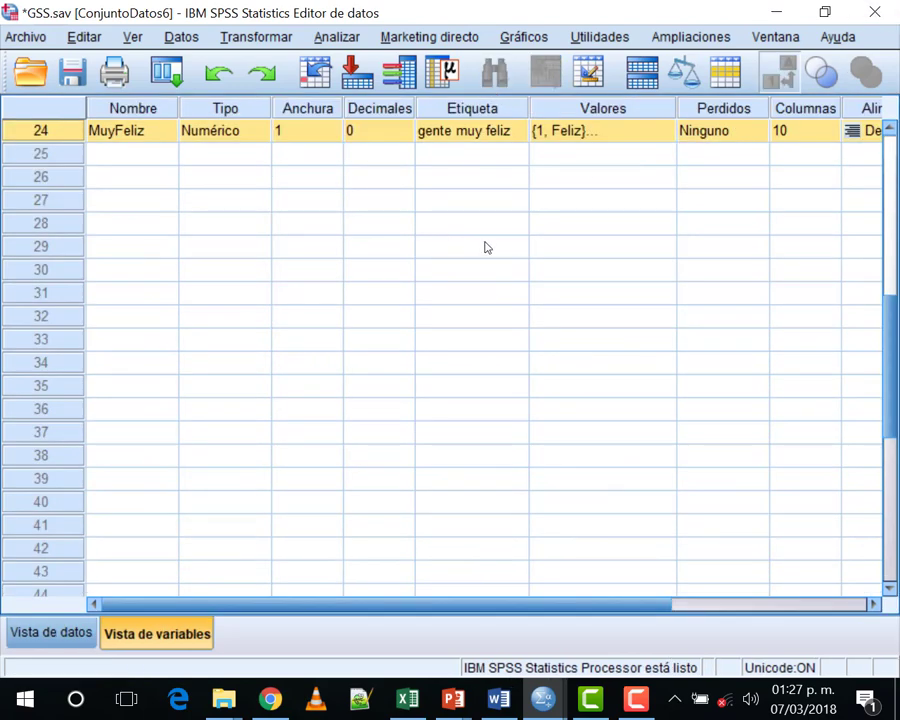
scroll(482, 246, "up", 1)
left_click(652, 207)
left_click(663, 201)
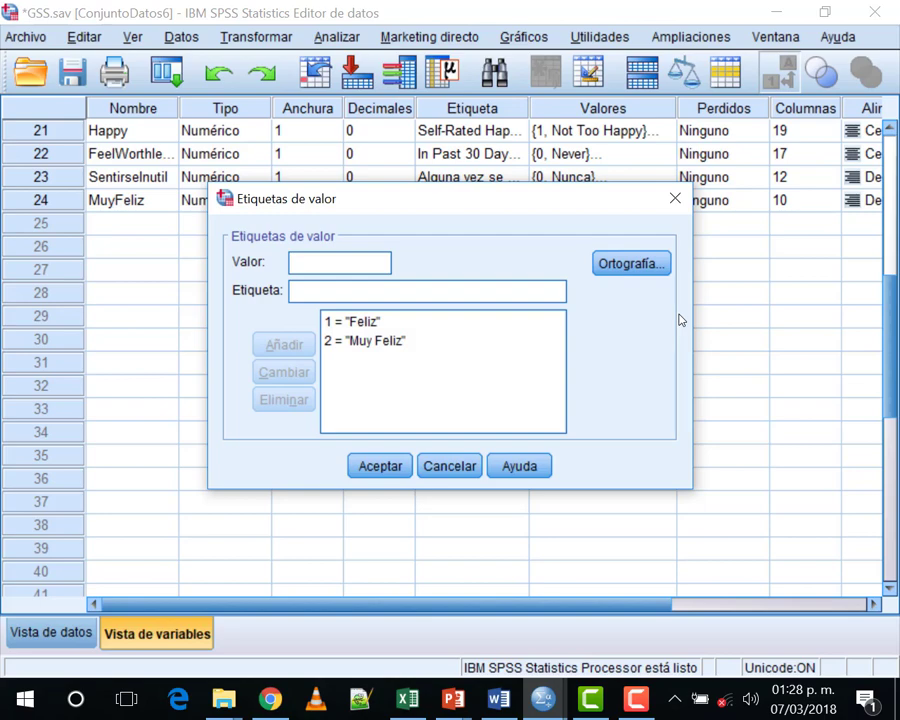
left_click(447, 466)
Return to the case data and select the Age column
key("ctrl+t")
left_click_drag(632, 605, 110, 604)
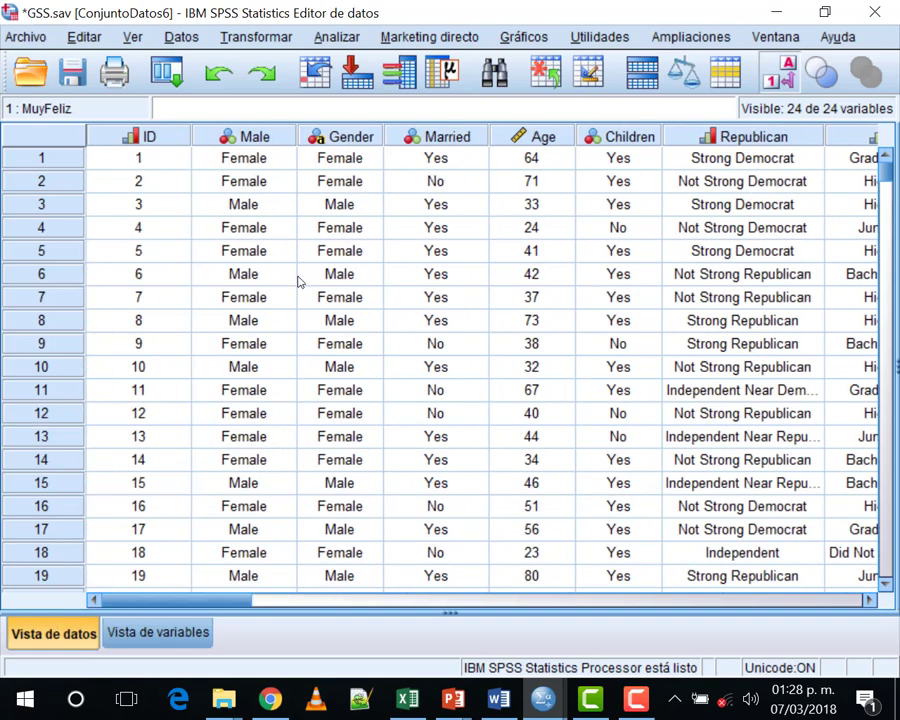
left_click(538, 138)
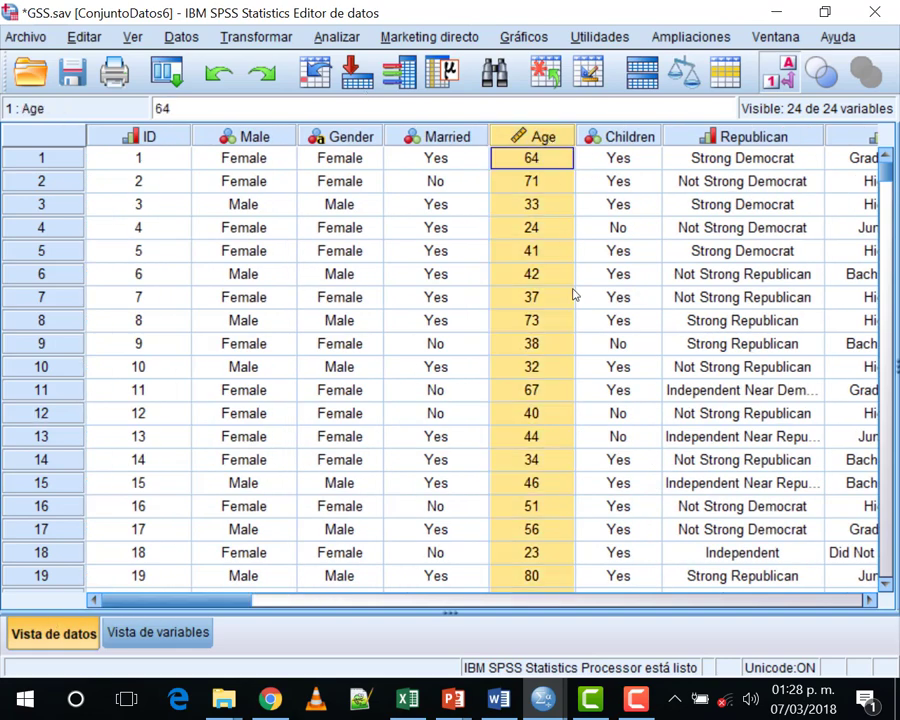